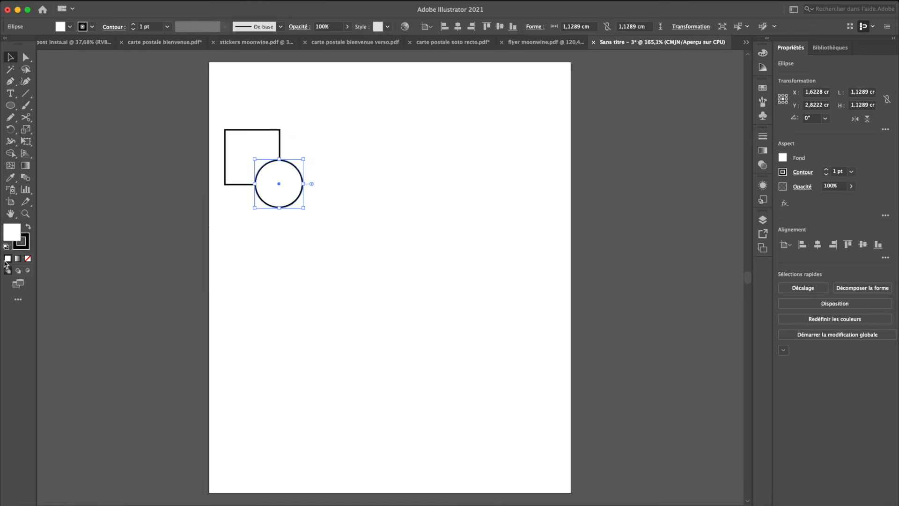
# Step: Fill the circle with yellow and the square with dark blue
pyautogui.doubleClick(11, 240)
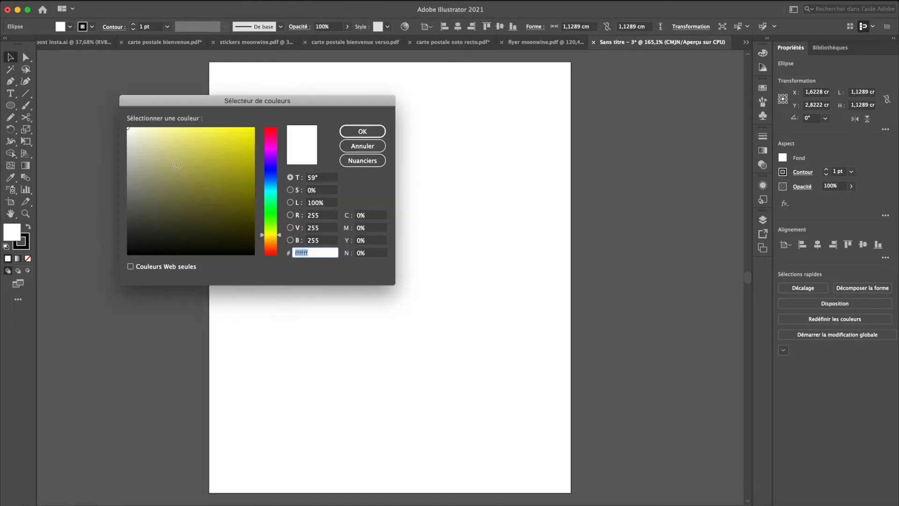
pyautogui.click(241, 138)
pyautogui.click(362, 132)
pyautogui.click(251, 150)
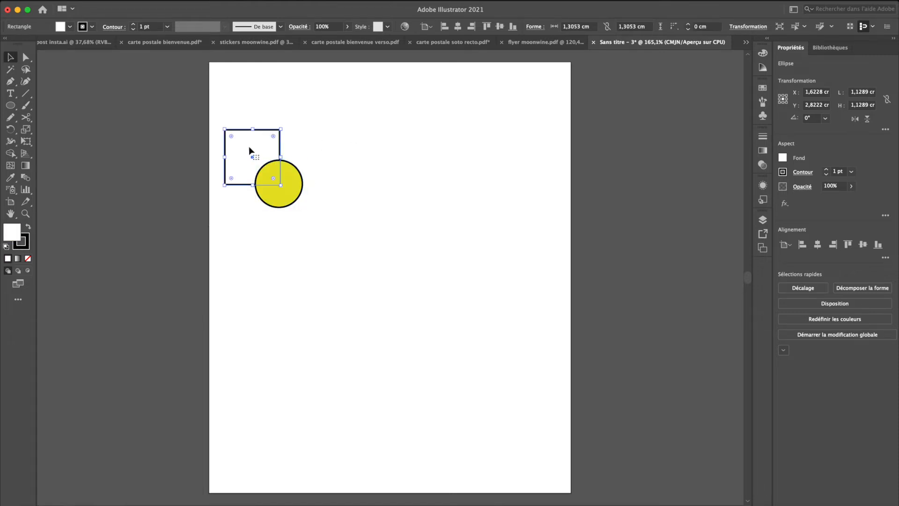
pyautogui.doubleClick(17, 229)
pyautogui.click(270, 169)
pyautogui.click(238, 160)
pyautogui.click(347, 133)
# Step: Remove the outline from both the square and the circle
pyautogui.moveTo(228, 105); pyautogui.dragTo(303, 187)
pyautogui.click(28, 251)
pyautogui.click(29, 258)
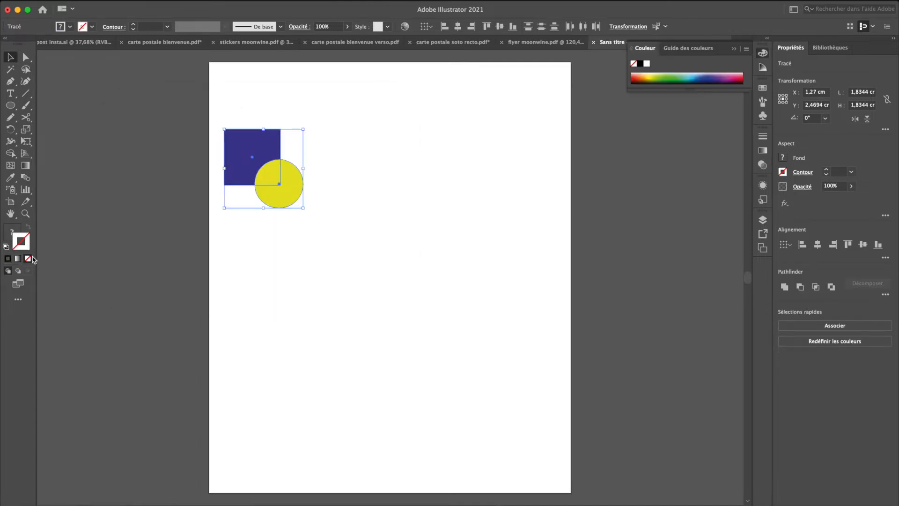
pyautogui.click(246, 266)
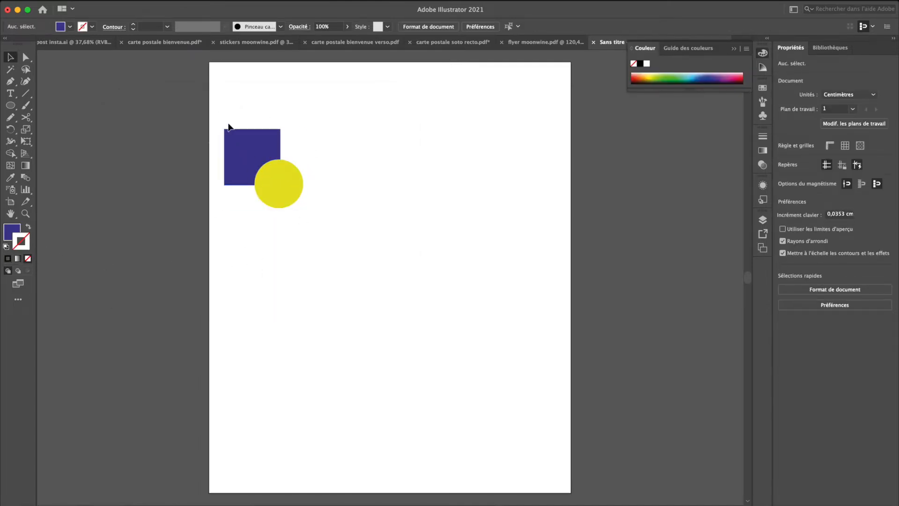
# Step: Duplicate the square-and-circle pair horizontally and repeat the copy until five evenly spaced pairs form a row
pyautogui.click(235, 136)
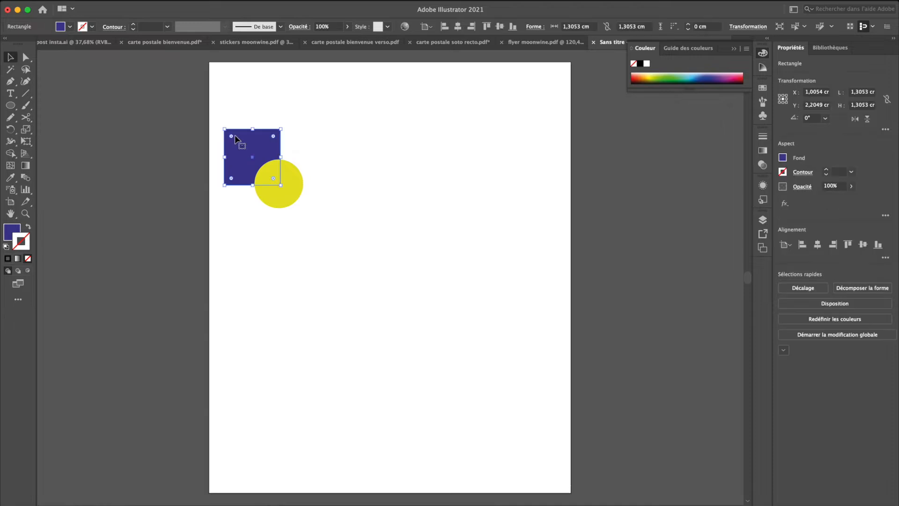
pyautogui.click(299, 242)
pyautogui.click(263, 192)
pyautogui.moveTo(326, 224); pyautogui.dragTo(332, 139)
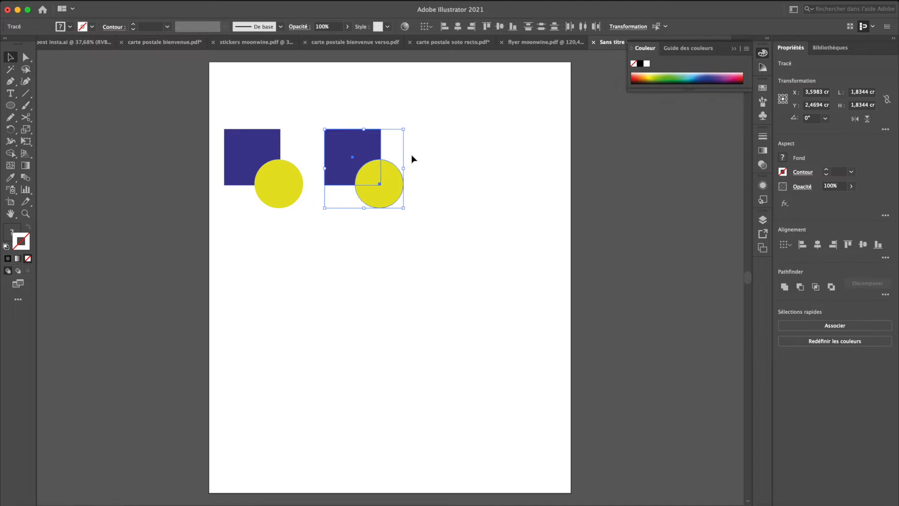
pyautogui.press('super+d')
pyautogui.press('super+d')
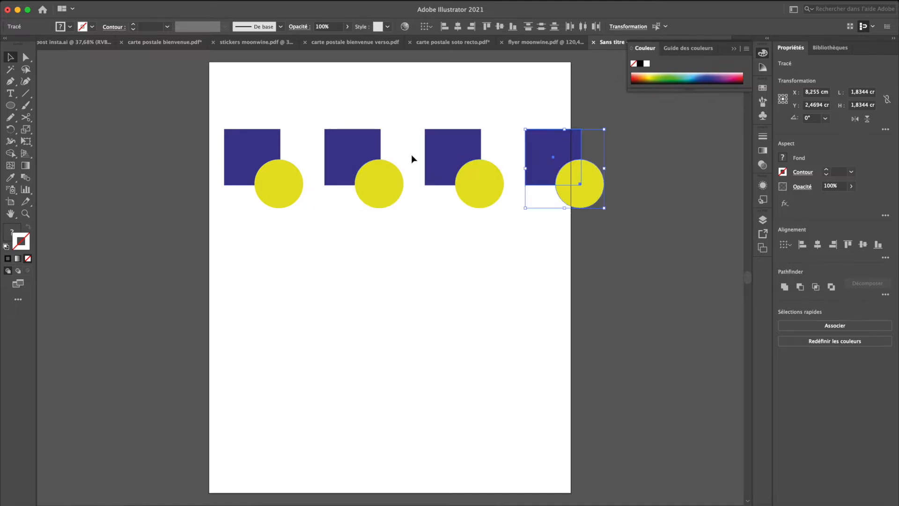
pyautogui.press('super+d')
# Step: Widen the artboard so that it contains all five square-and-circle pairs
pyautogui.hscroll(3, 411, 159)
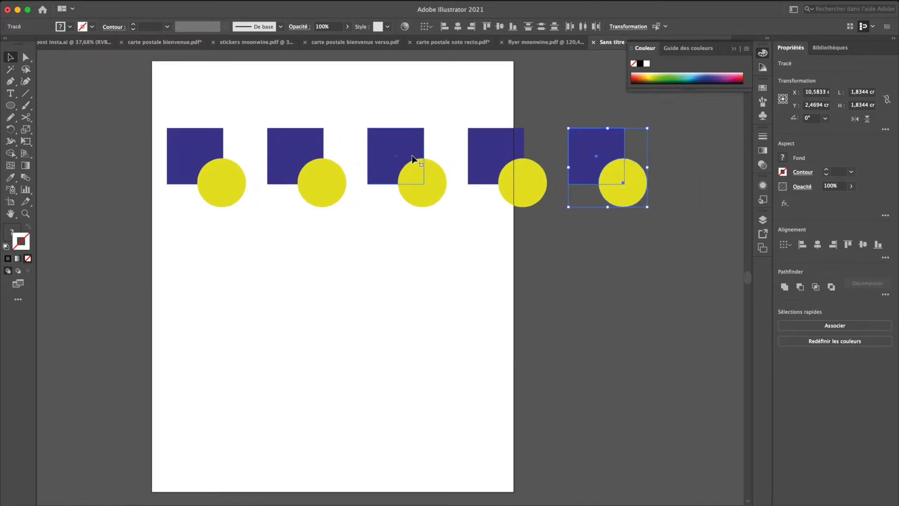
pyautogui.hotkey('shift', 'o')
pyautogui.moveTo(667, 270); pyautogui.dragTo(681, 271)
pyautogui.press('Escape')
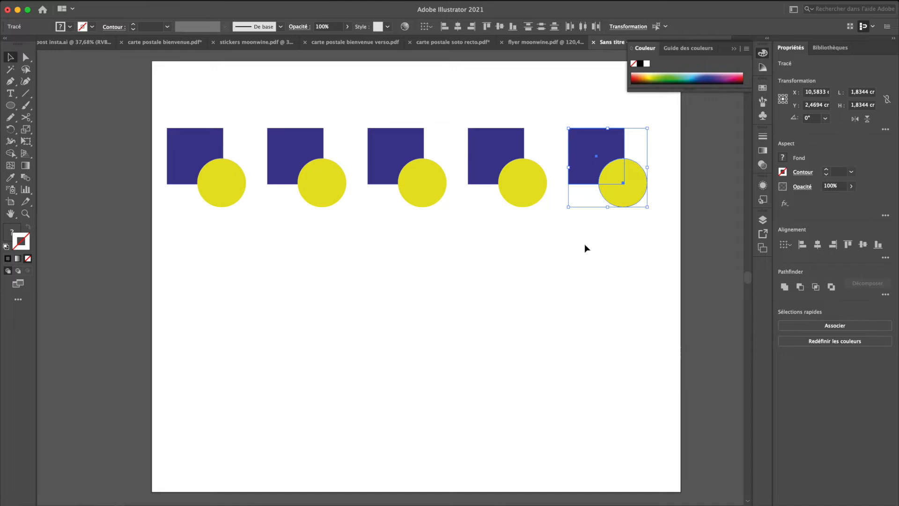
# Step: Display the Pathfinder controls and place them above the row of shapes
pyautogui.click(302, 1)
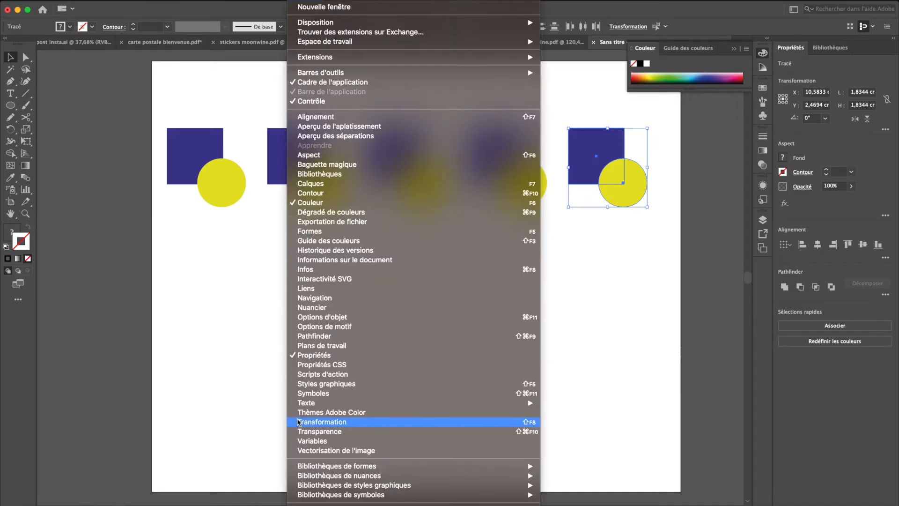
pyautogui.click(313, 336)
pyautogui.moveTo(406, 48); pyautogui.dragTo(376, 48)
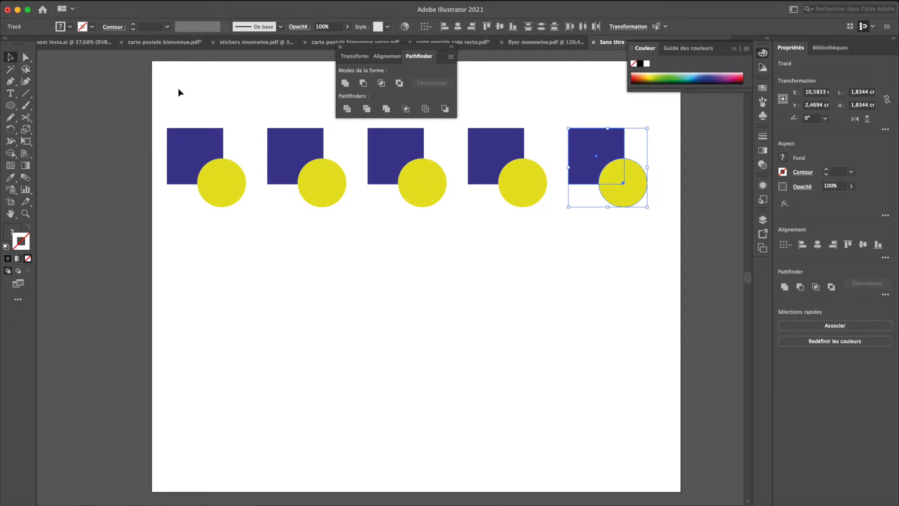
# Step: Unite the square and circle of the first pair into a single shape with Pathfinder
pyautogui.moveTo(178, 88); pyautogui.dragTo(223, 187)
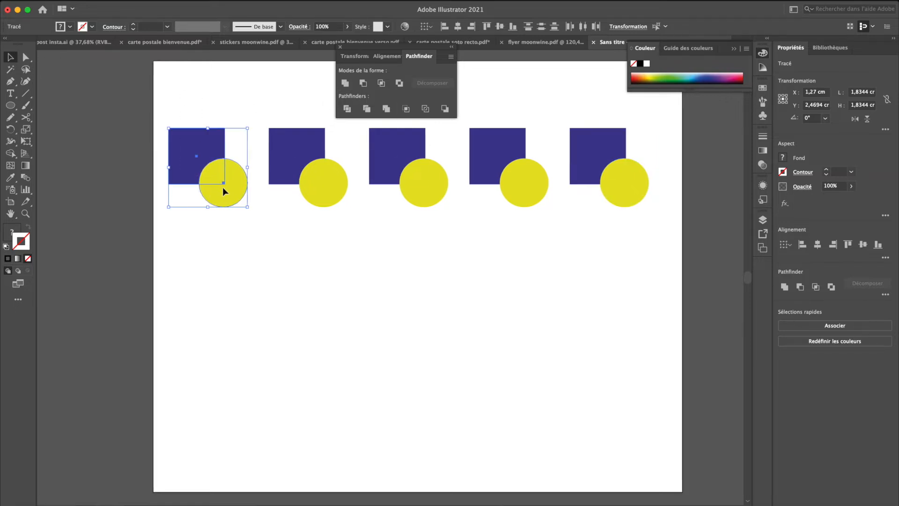
pyautogui.hscroll(-3, 223, 187)
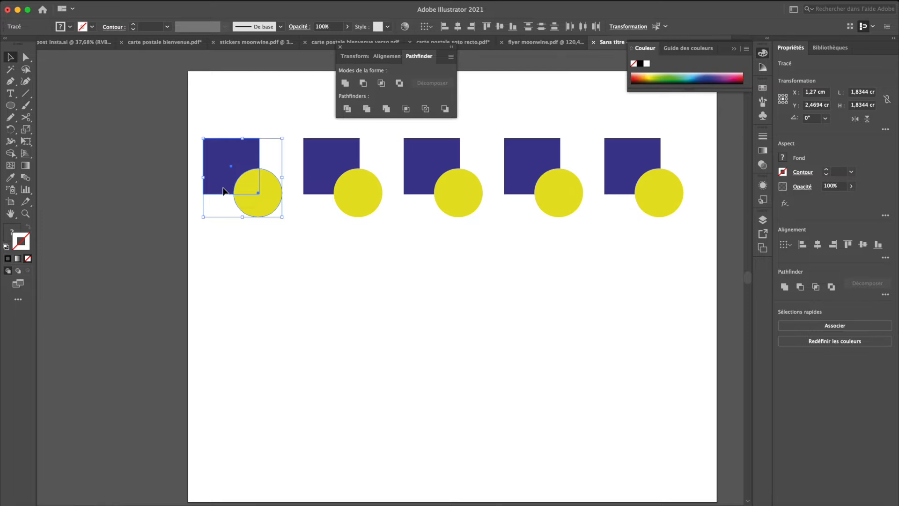
pyautogui.click(223, 110)
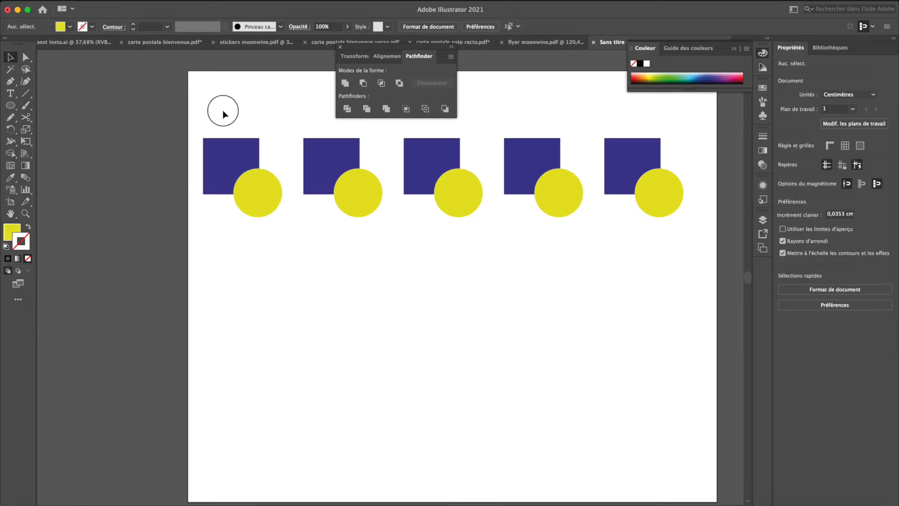
pyautogui.click(217, 150)
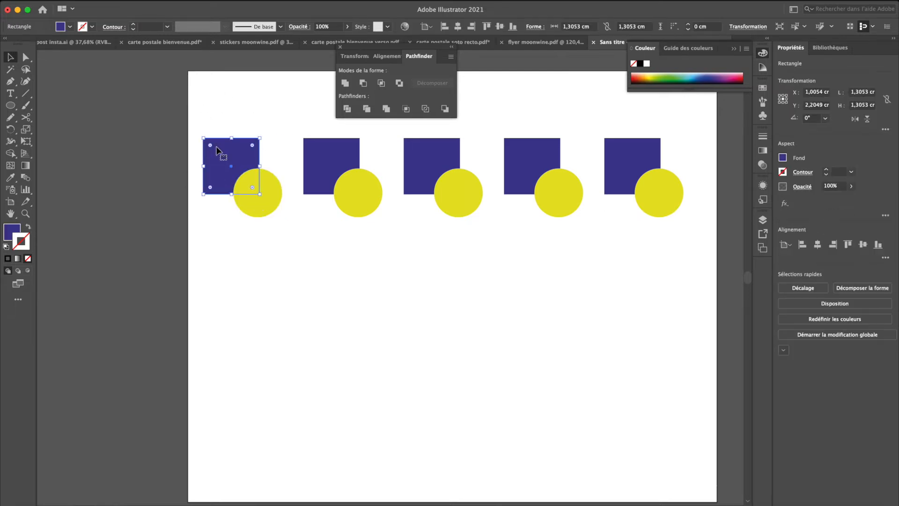
pyautogui.keyDown('shift'); pyautogui.click(268, 180); pyautogui.keyUp('shift')
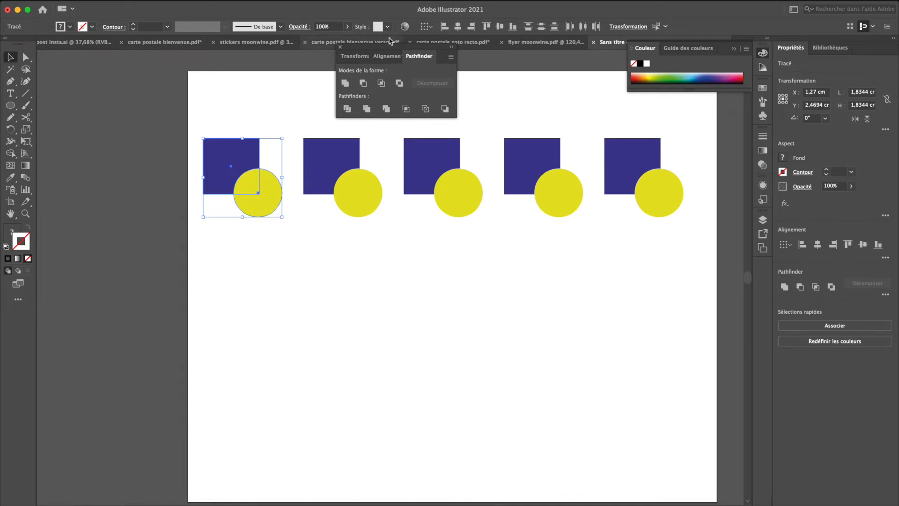
pyautogui.click(344, 84)
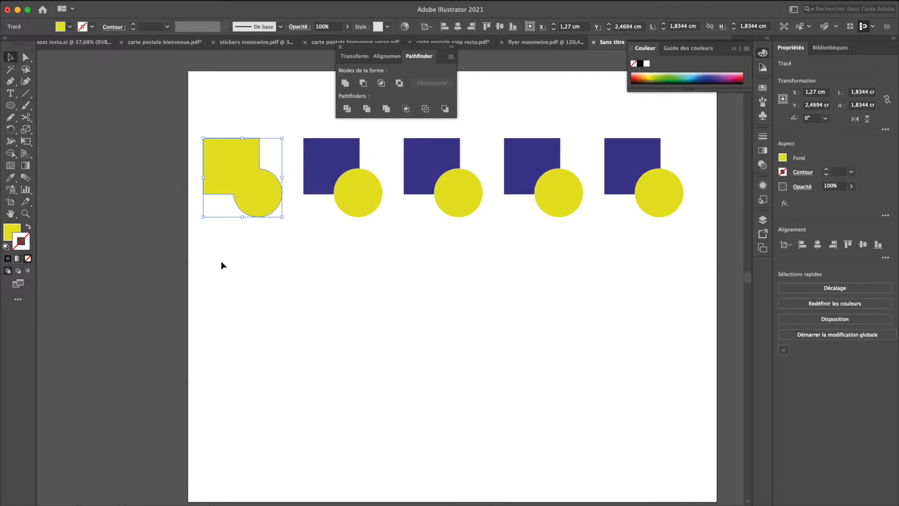
pyautogui.doubleClick(229, 156)
pyautogui.hotkey('shift', 'x')
pyautogui.doubleClick(263, 258)
pyautogui.click(234, 196)
pyautogui.hotkey('shift', 'x')
# Step: Subtract the circle from the square in the second pair, and keep only the intersection of the third pair
pyautogui.moveTo(307, 235); pyautogui.dragTo(370, 133)
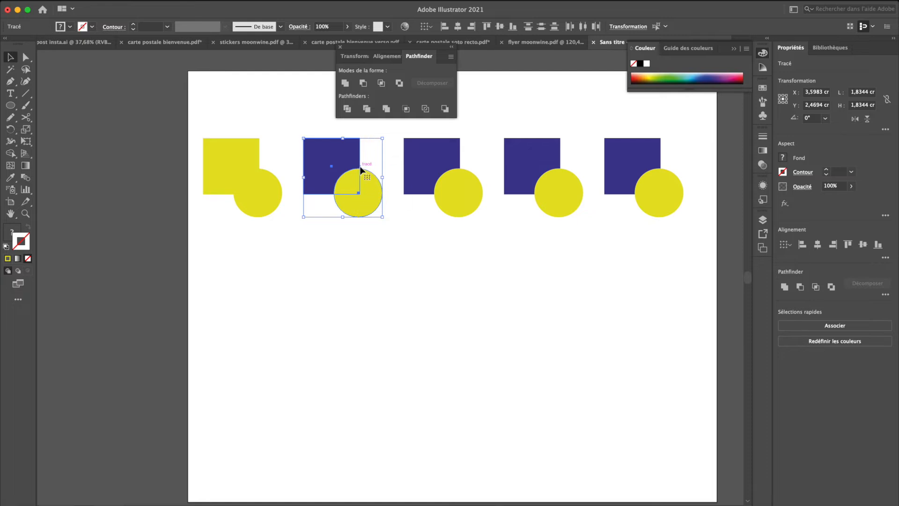
pyautogui.click(364, 83)
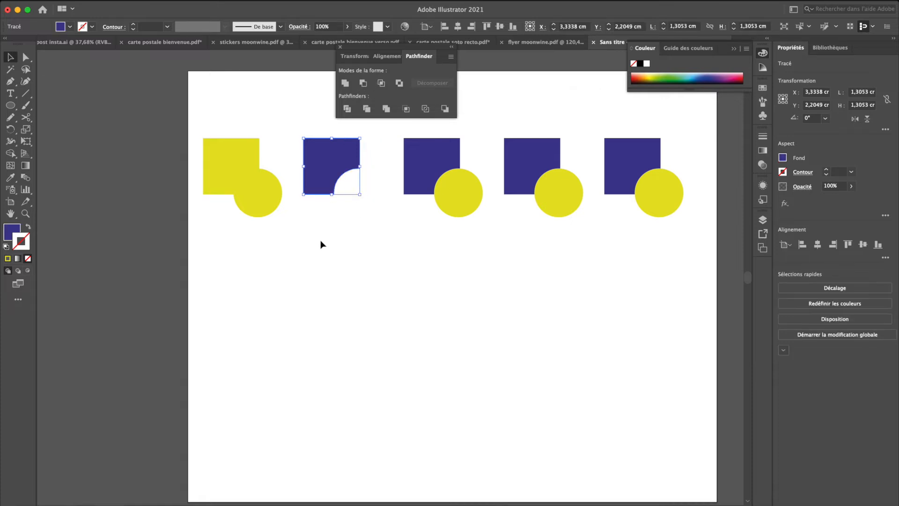
pyautogui.moveTo(395, 220); pyautogui.dragTo(471, 158)
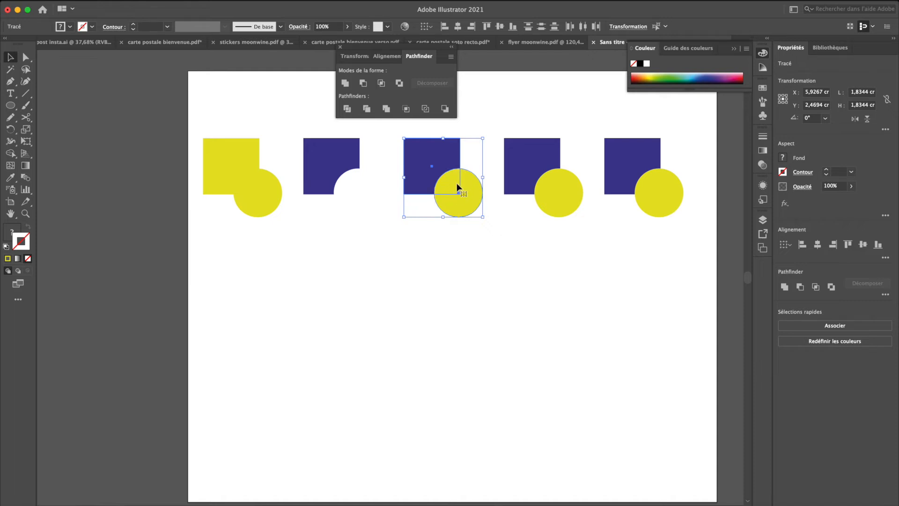
pyautogui.click(381, 83)
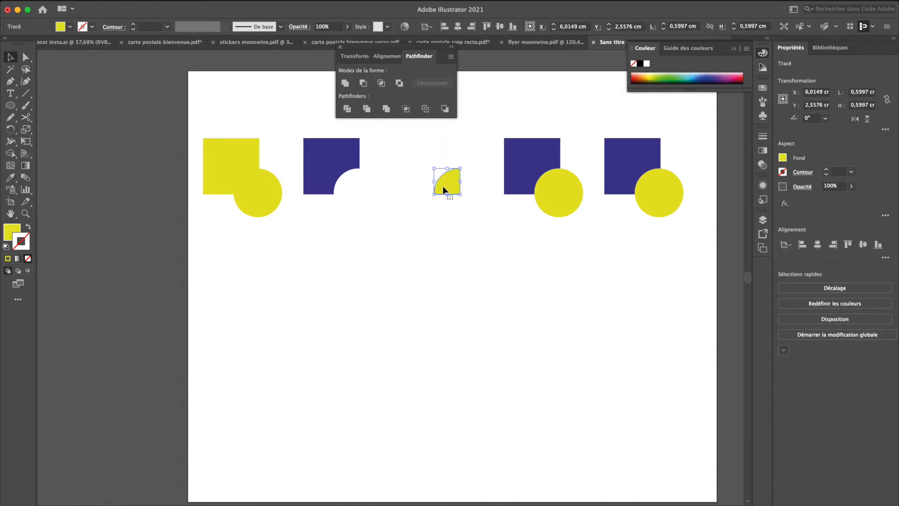
# Step: Exclude the overlapping area of the square and circle in the fourth pair with Pathfinder
pyautogui.hscroll(3, 443, 187)
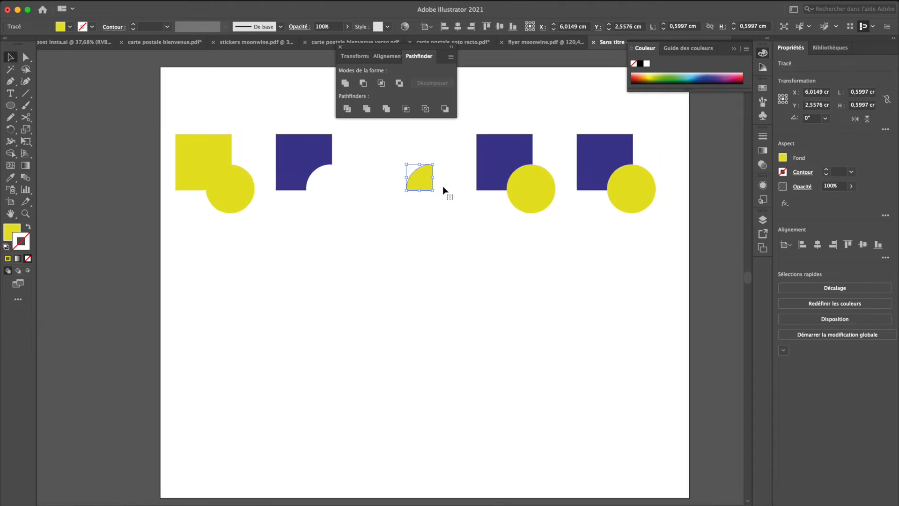
pyautogui.hscroll(5, 443, 190)
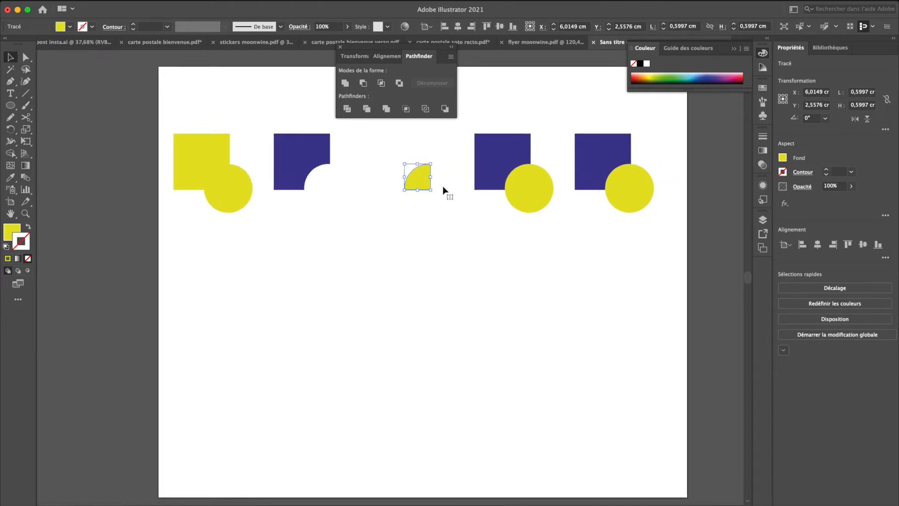
pyautogui.moveTo(482, 201); pyautogui.dragTo(481, 201)
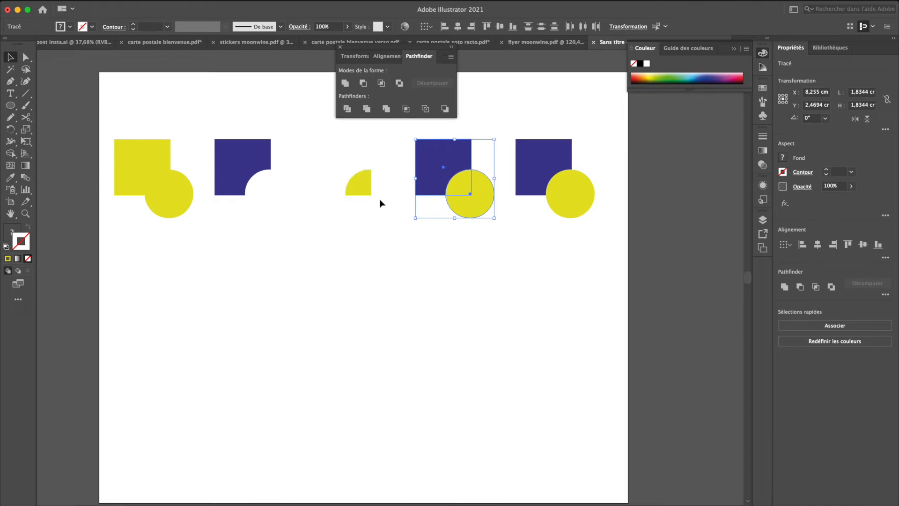
pyautogui.click(404, 85)
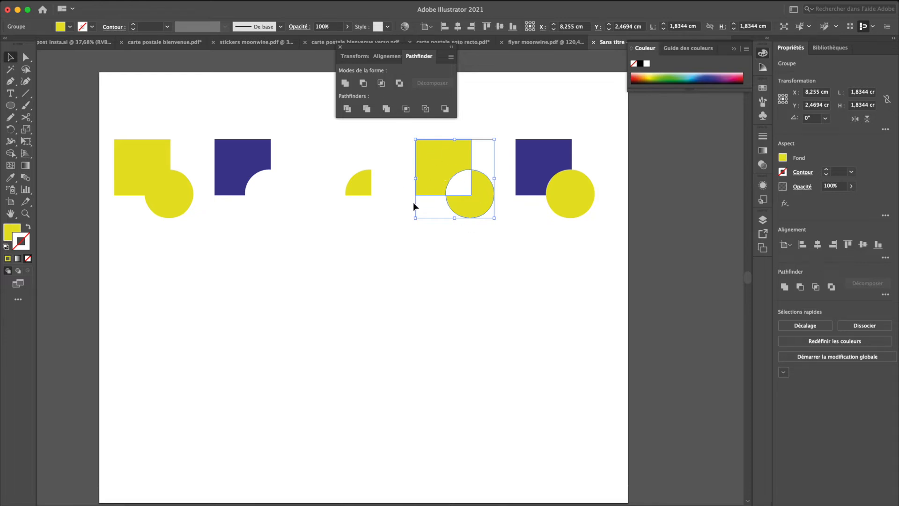
# Step: Try the Subtract, Unite and Intersect shape modes on the fourth pair's excluded group, undoing the changes
pyautogui.click(363, 84)
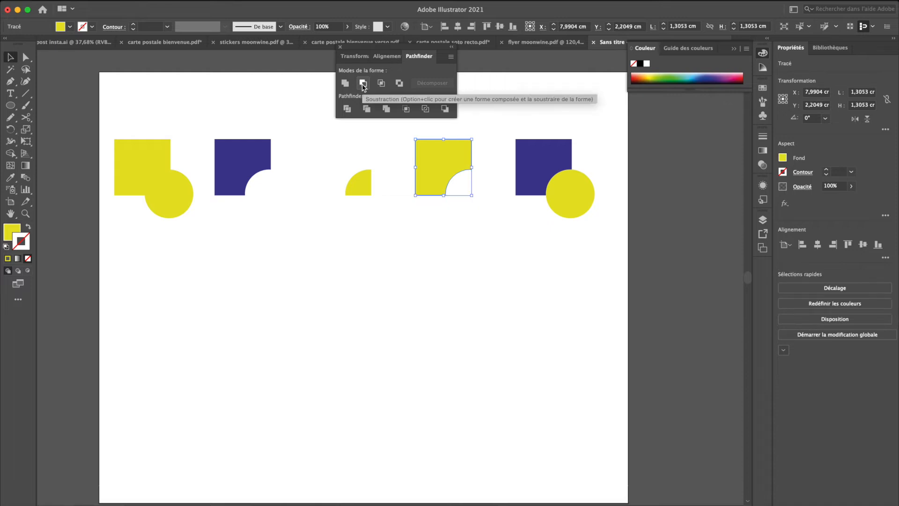
pyautogui.press('super+z')
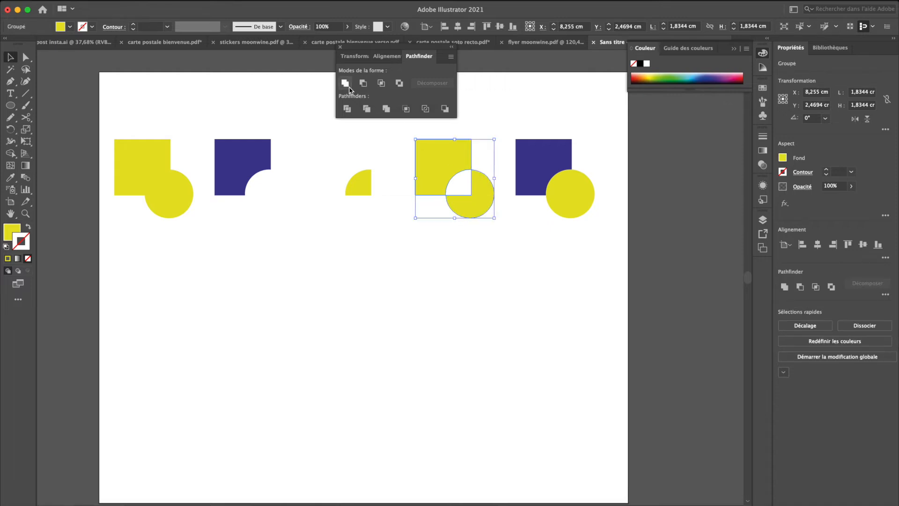
pyautogui.click(347, 86)
pyautogui.click(379, 87)
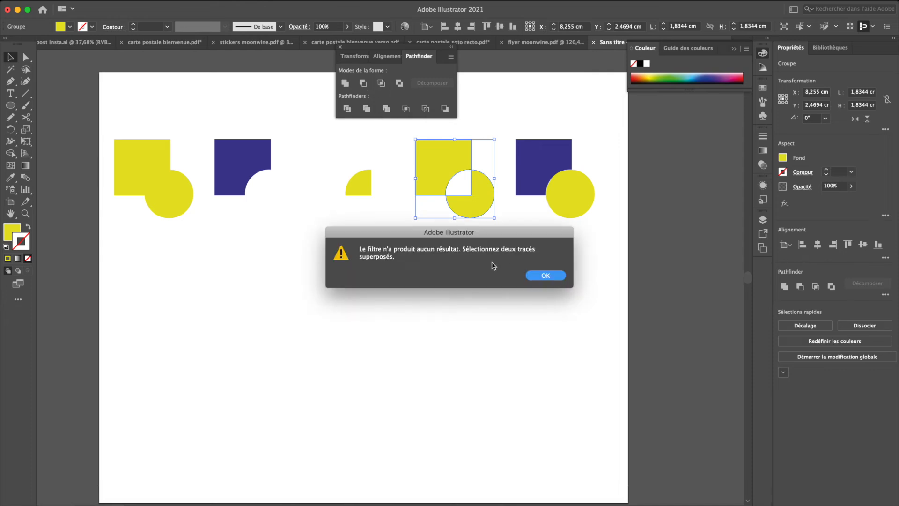
pyautogui.click(545, 276)
pyautogui.click(239, 186)
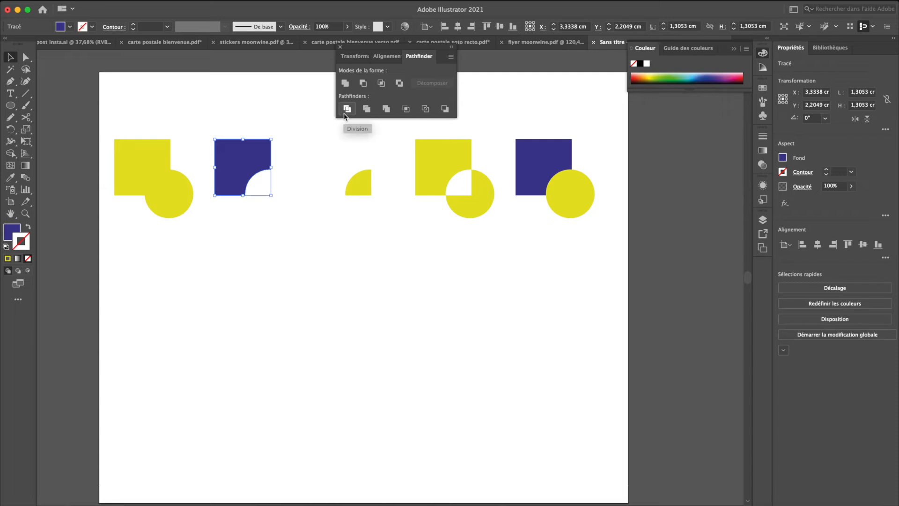
# Step: Move the fifth pair below the row and place a duplicate of it beside it, under the third shape
pyautogui.moveTo(520, 96); pyautogui.dragTo(572, 192)
pyautogui.moveTo(547, 164); pyautogui.dragTo(377, 303)
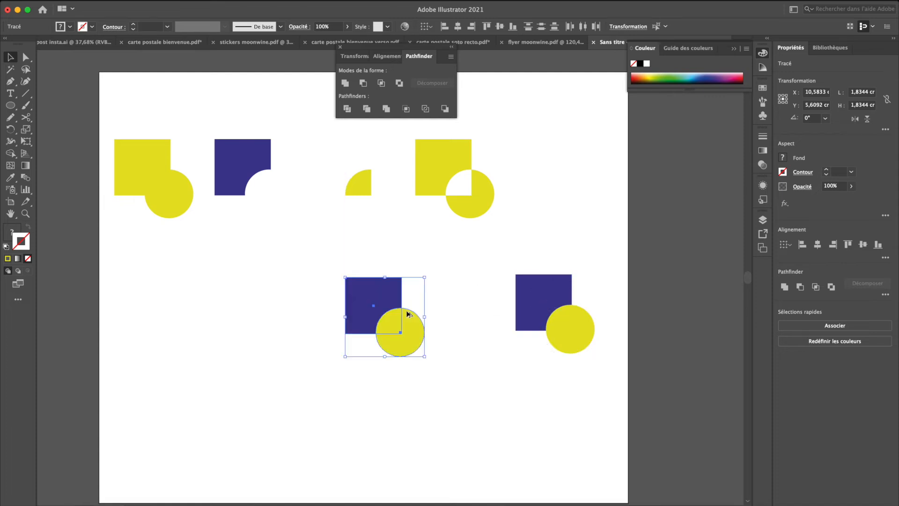
pyautogui.click(469, 321)
# Step: Apply the Pathfinder Division to the duplicated pair under the third shape
pyautogui.moveTo(498, 251); pyautogui.dragTo(611, 370)
pyautogui.moveTo(309, 250); pyautogui.dragTo(517, 447)
pyautogui.click(438, 386)
pyautogui.moveTo(329, 265); pyautogui.dragTo(432, 373)
pyautogui.click(347, 109)
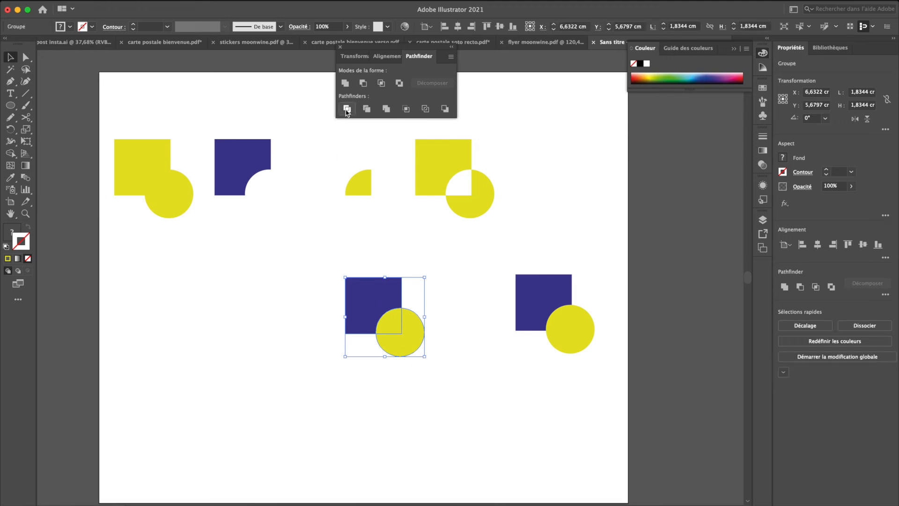
pyautogui.click(301, 318)
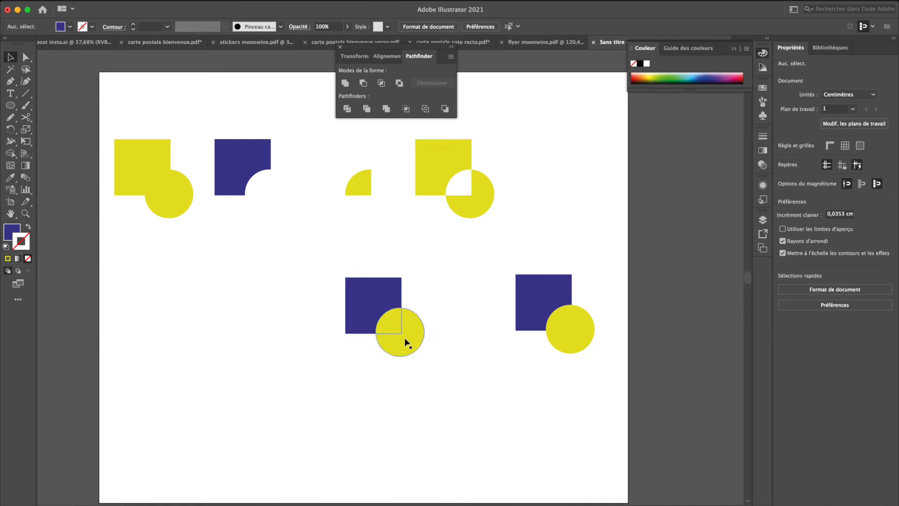
pyautogui.click(371, 289)
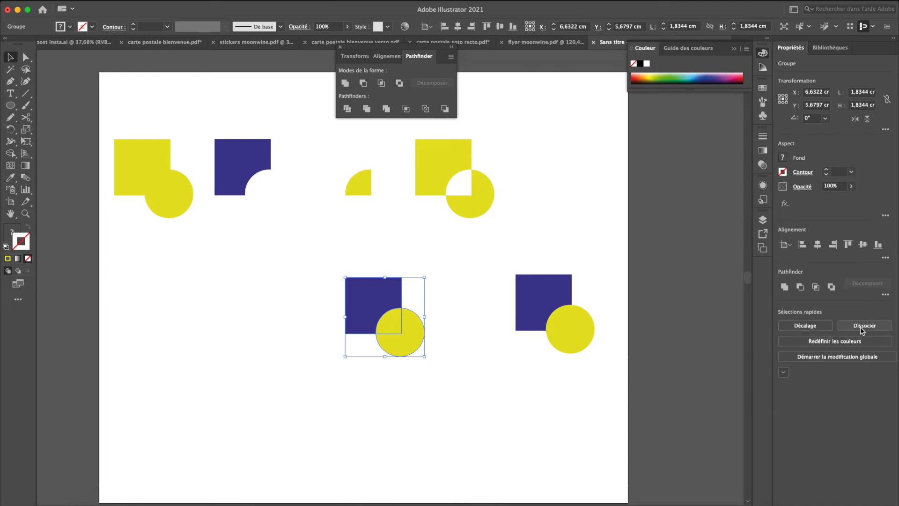
pyautogui.rightClick(376, 303)
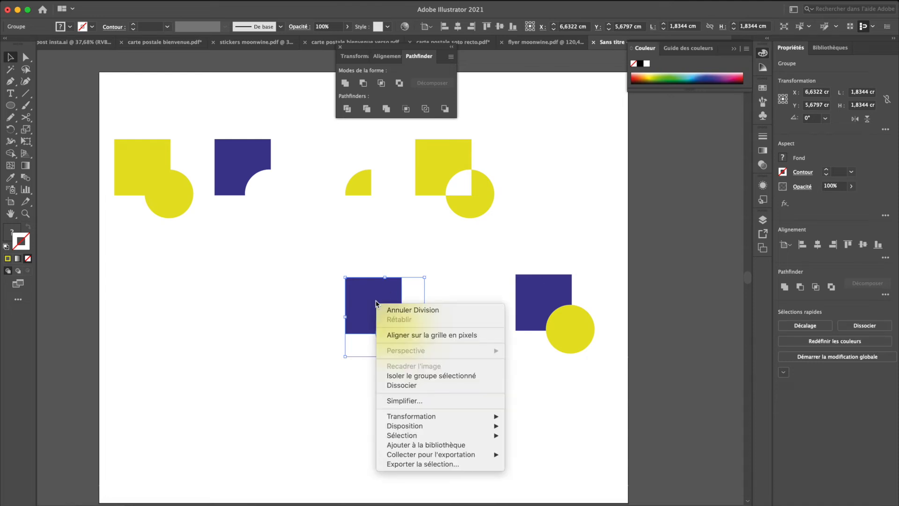
pyautogui.click(292, 388)
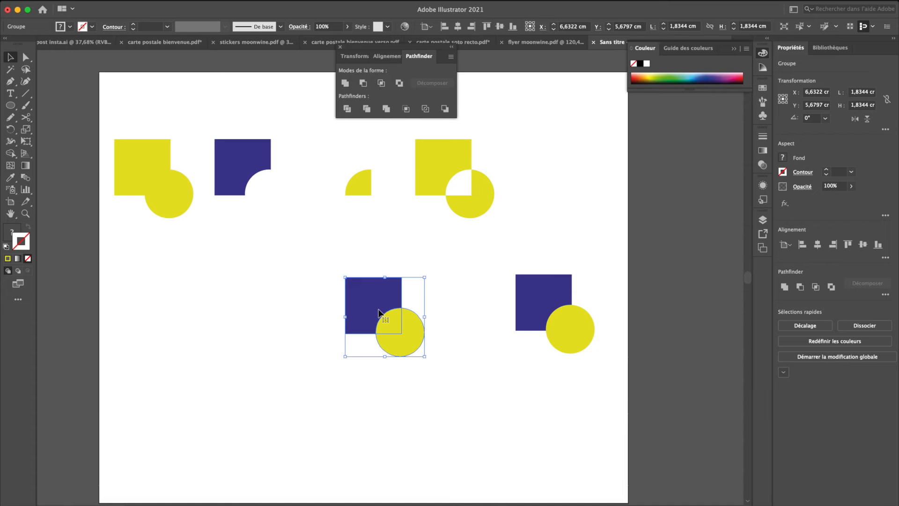
# Step: Close the floating Pathfinder panel and leave the divided group's isolation mode
pyautogui.doubleClick(380, 313)
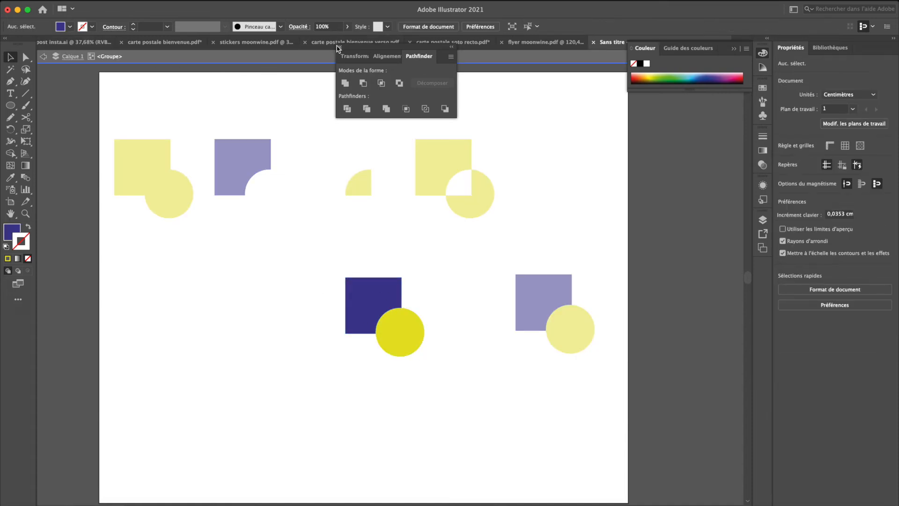
pyautogui.click(340, 47)
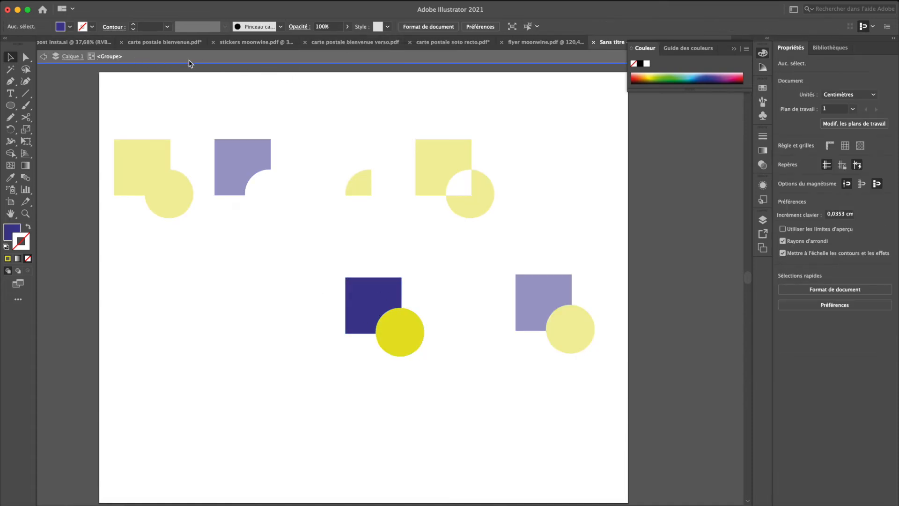
pyautogui.click(264, 255)
pyautogui.click(264, 255)
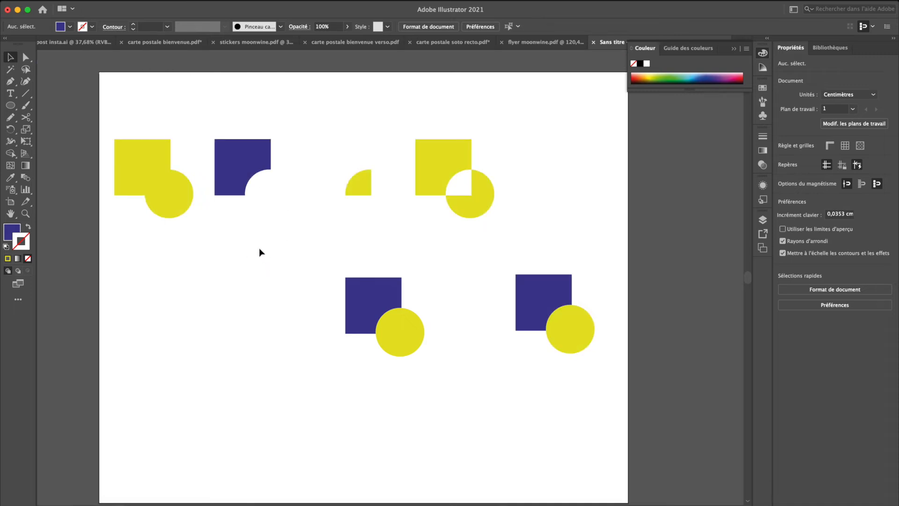
# Step: Isolate the divided group and move its blue piece and yellow overlap piece away from the rest of the circle
pyautogui.doubleClick(356, 289)
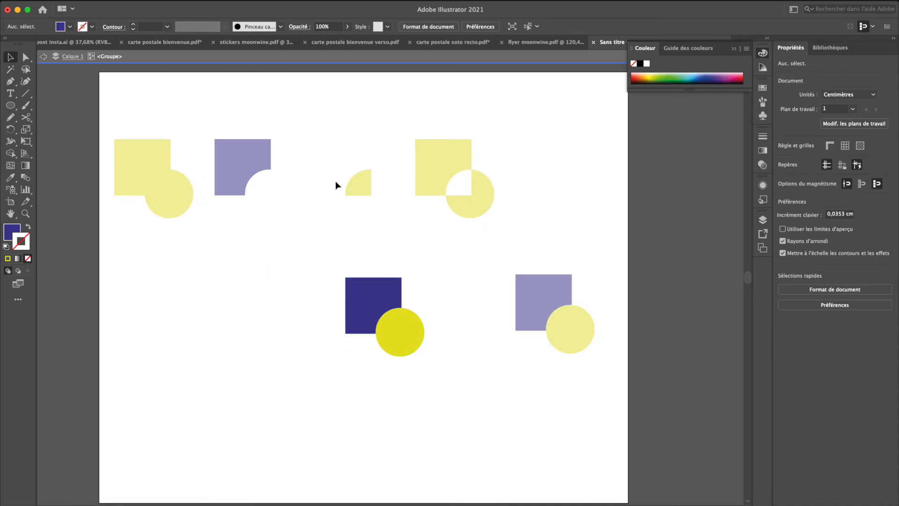
pyautogui.click(362, 288)
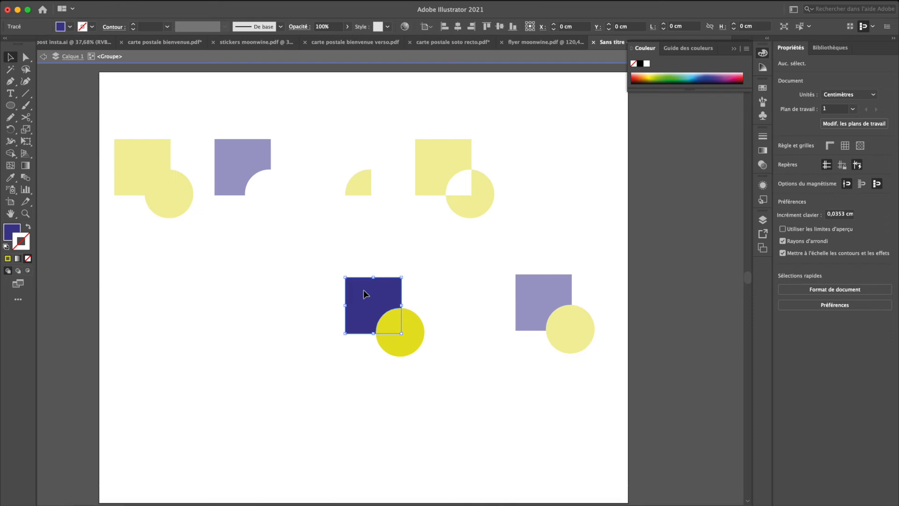
pyautogui.click(392, 319)
pyautogui.click(411, 339)
pyautogui.moveTo(361, 291); pyautogui.dragTo(301, 273)
pyautogui.moveTo(394, 297); pyautogui.dragTo(397, 287)
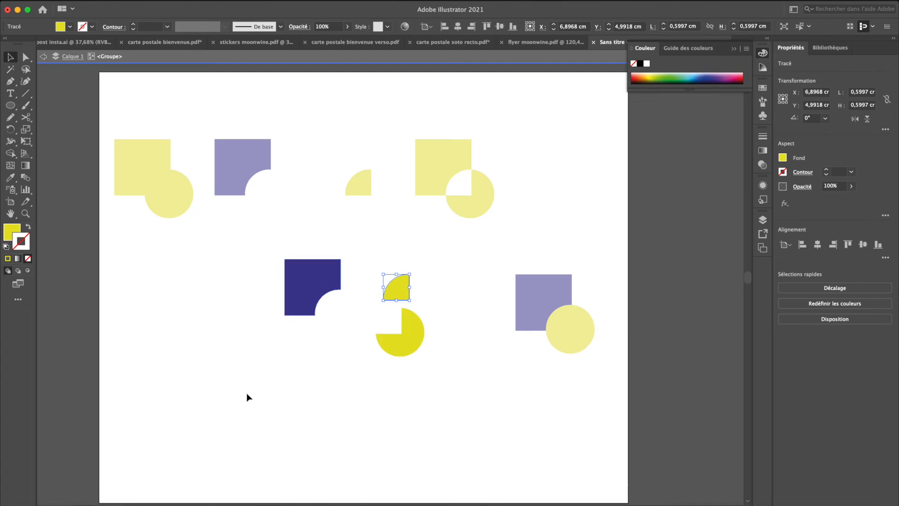
pyautogui.press('Escape')
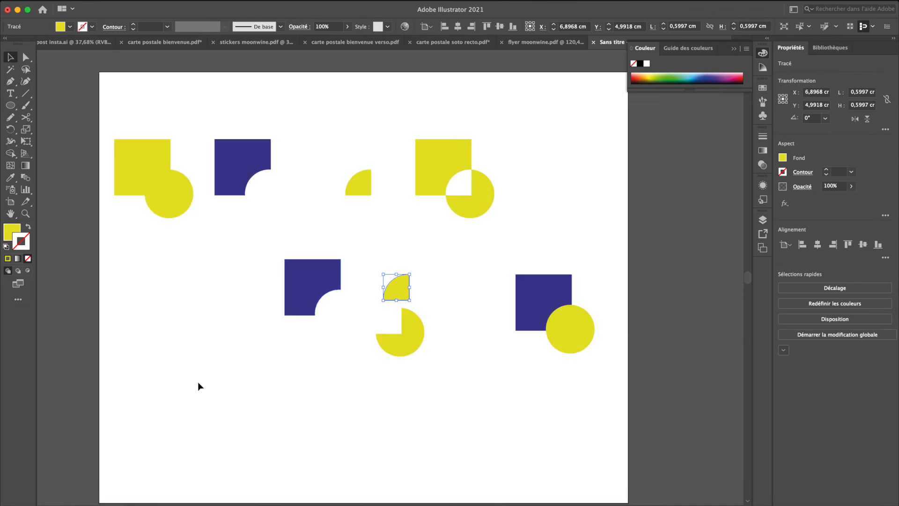
# Step: Move the divided group as a whole and reposition the small yellow overlap piece inside it
pyautogui.moveTo(304, 276); pyautogui.dragTo(323, 259)
pyautogui.click(229, 386)
pyautogui.click(194, 317)
pyautogui.doubleClick(285, 277)
pyautogui.moveTo(367, 299); pyautogui.dragTo(355, 310)
pyautogui.doubleClick(286, 388)
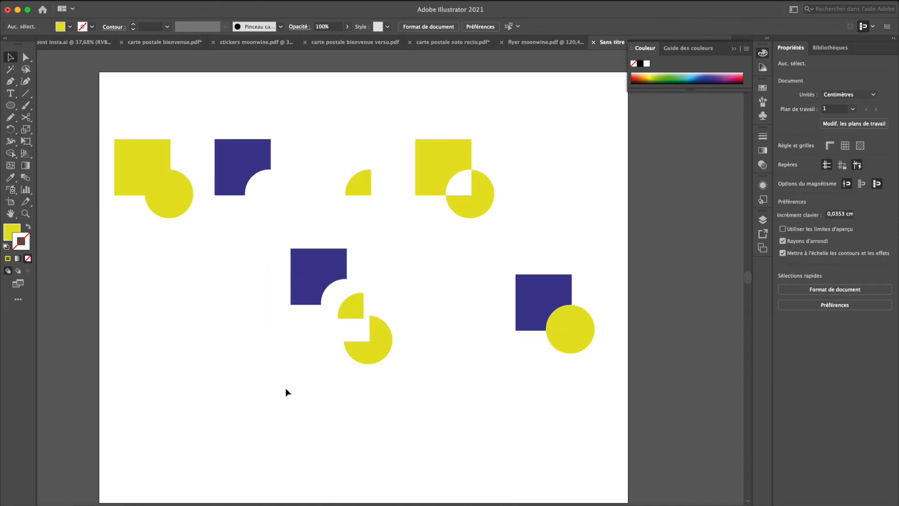
# Step: Ungroup the divided shapes and move the blue piece, the overlap piece and the remaining circle piece apart individually
pyautogui.moveTo(310, 286); pyautogui.dragTo(350, 268)
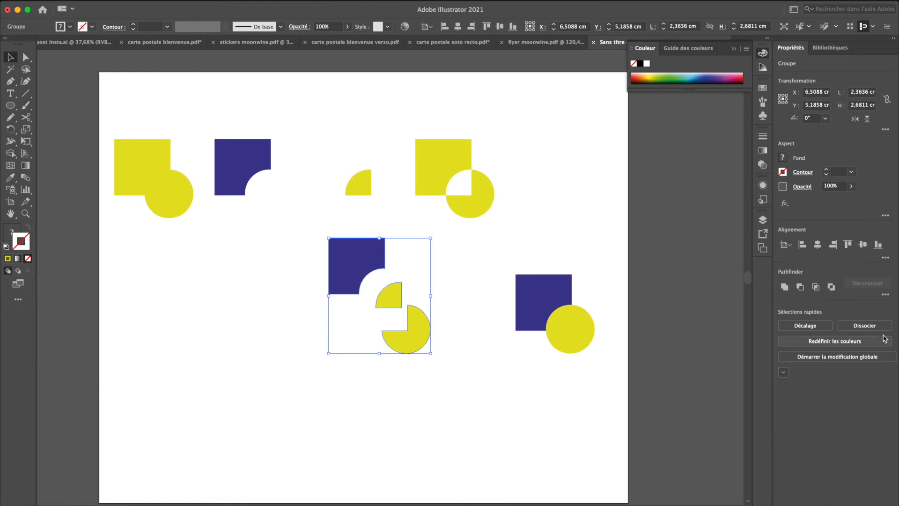
pyautogui.click(865, 326)
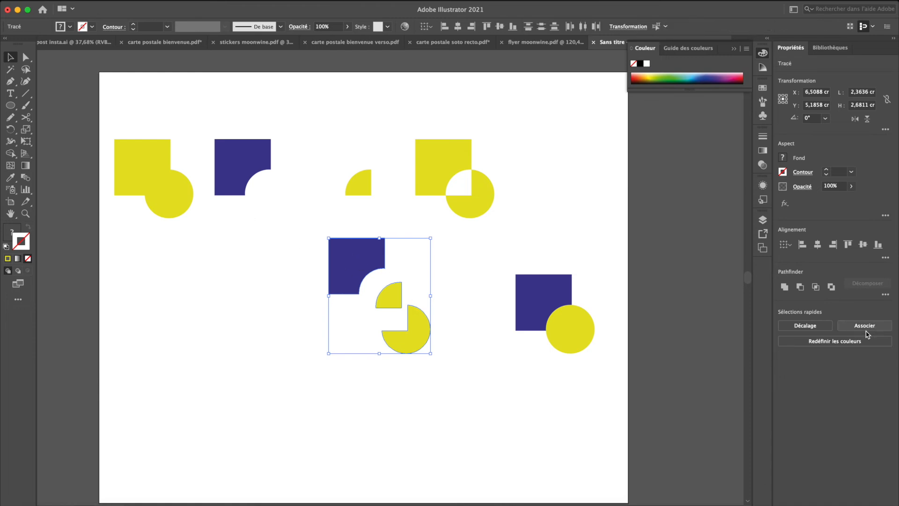
pyautogui.click(303, 350)
pyautogui.moveTo(393, 304); pyautogui.dragTo(325, 343)
pyautogui.moveTo(356, 260); pyautogui.dragTo(298, 260)
pyautogui.moveTo(423, 332); pyautogui.dragTo(424, 308)
pyautogui.click(404, 403)
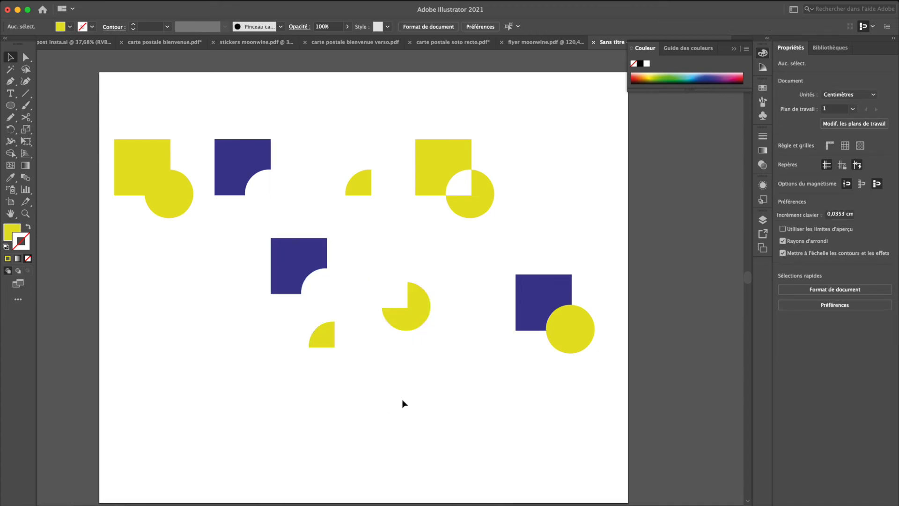
# Step: Swap the fill and stroke of the united yellow shape, giving it a 1 pt yellow outline without fill
pyautogui.moveTo(109, 115); pyautogui.dragTo(589, 369)
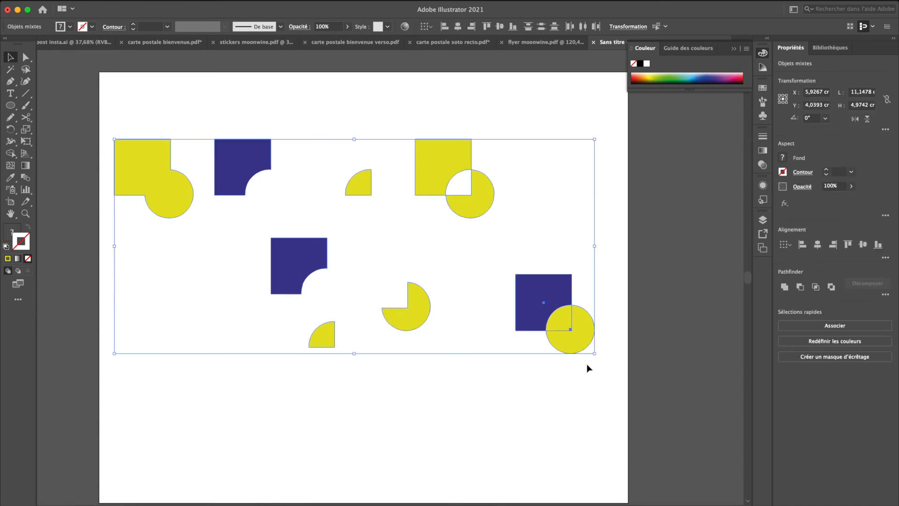
pyautogui.click(169, 262)
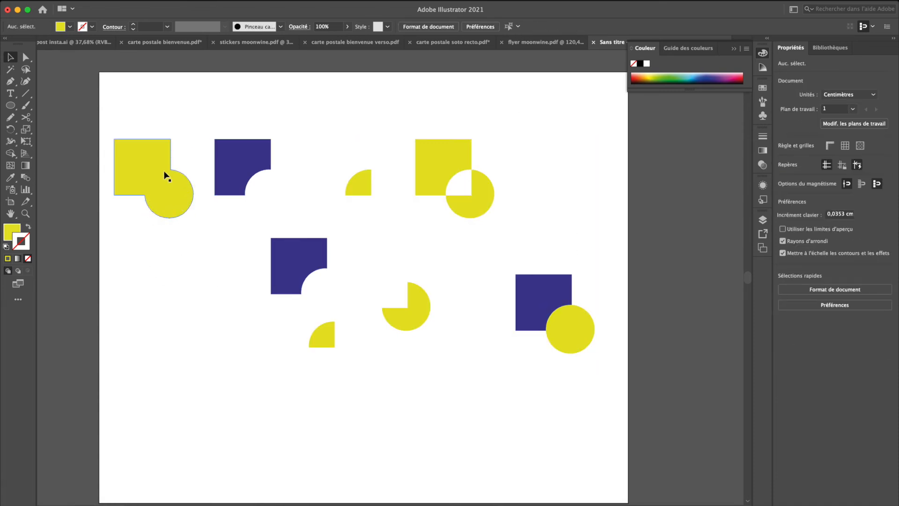
pyautogui.click(146, 153)
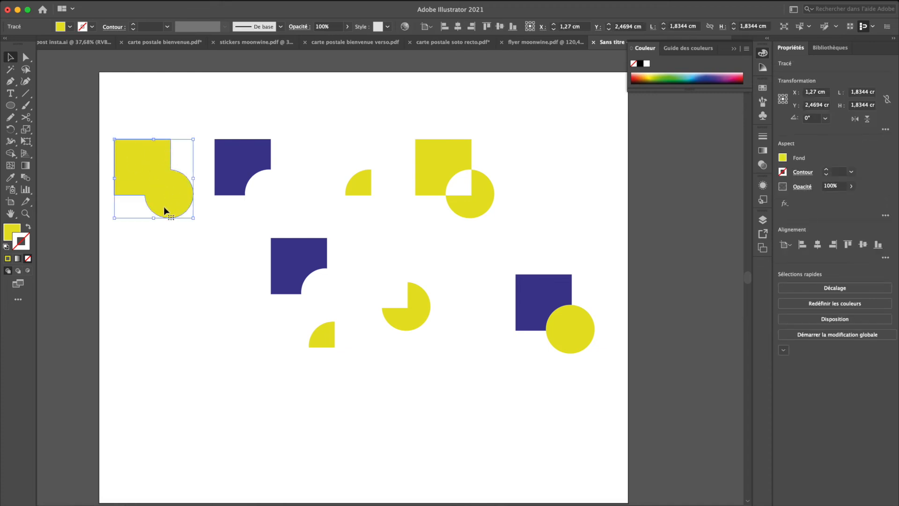
pyautogui.hotkey('shift', 'x')
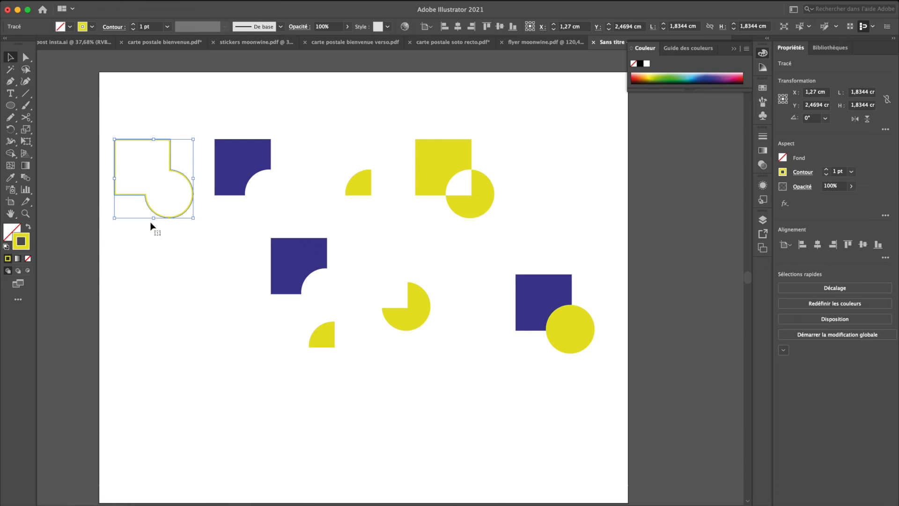
pyautogui.click(125, 274)
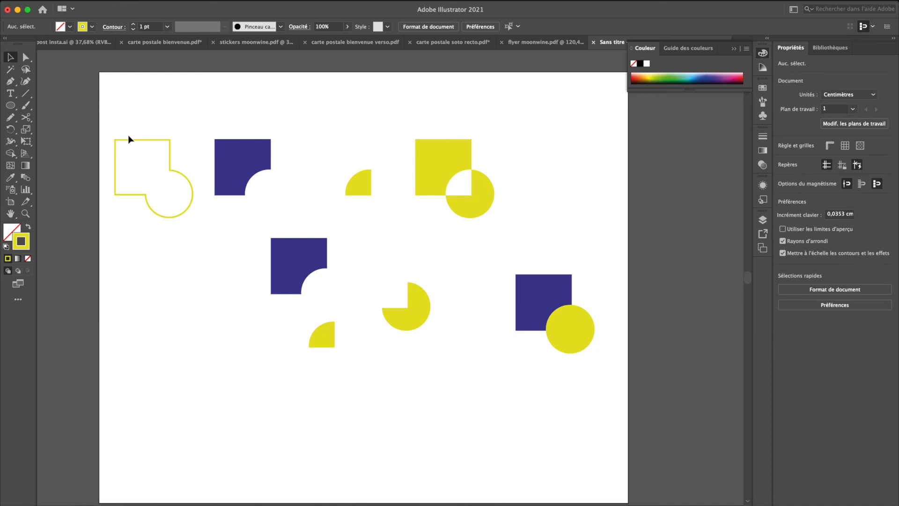
pyautogui.click(164, 195)
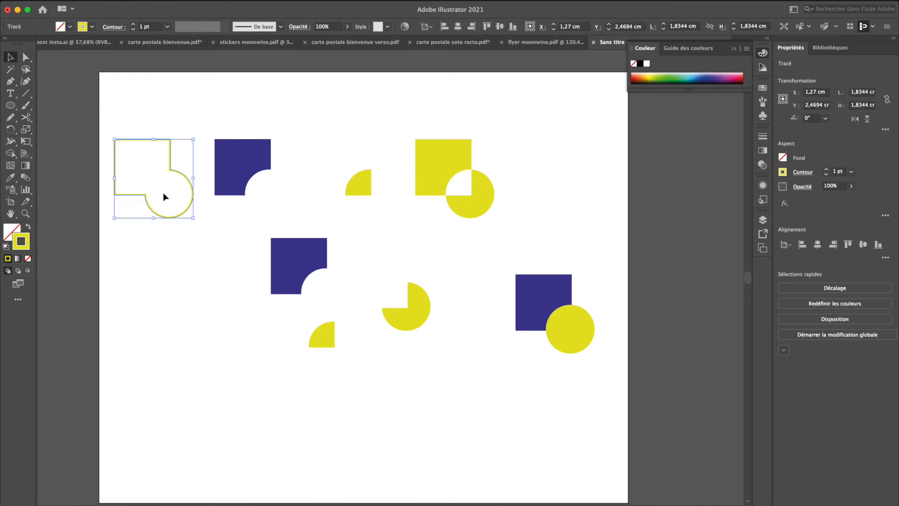
# Step: Delete all the demonstration shapes from the artboard
pyautogui.moveTo(128, 103); pyautogui.dragTo(588, 349)
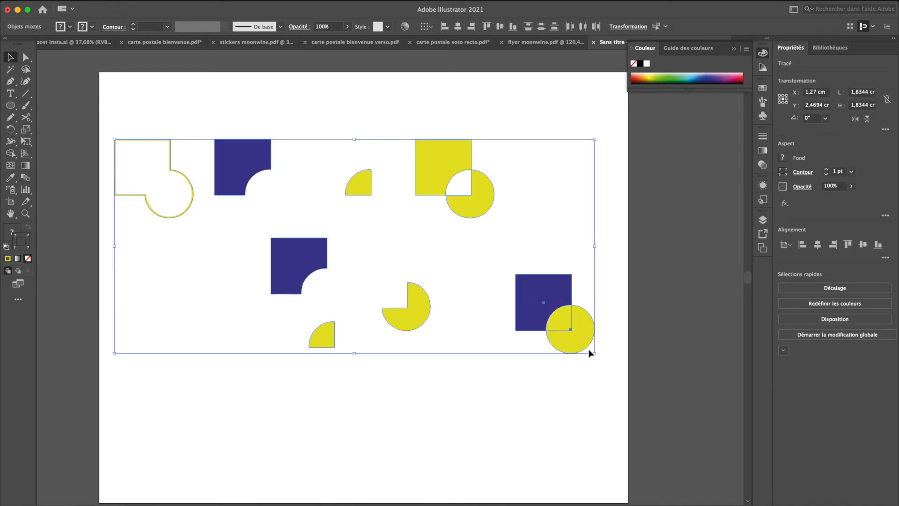
pyautogui.press('Delete')
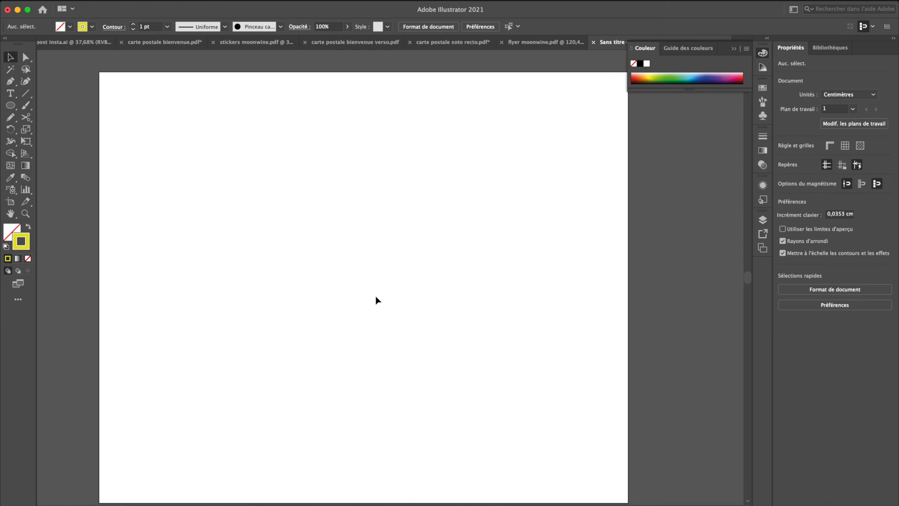
# Step: Draw an outlined square about 2.43 cm wide and a circle of the same width overlapping its upper part
pyautogui.press('m')
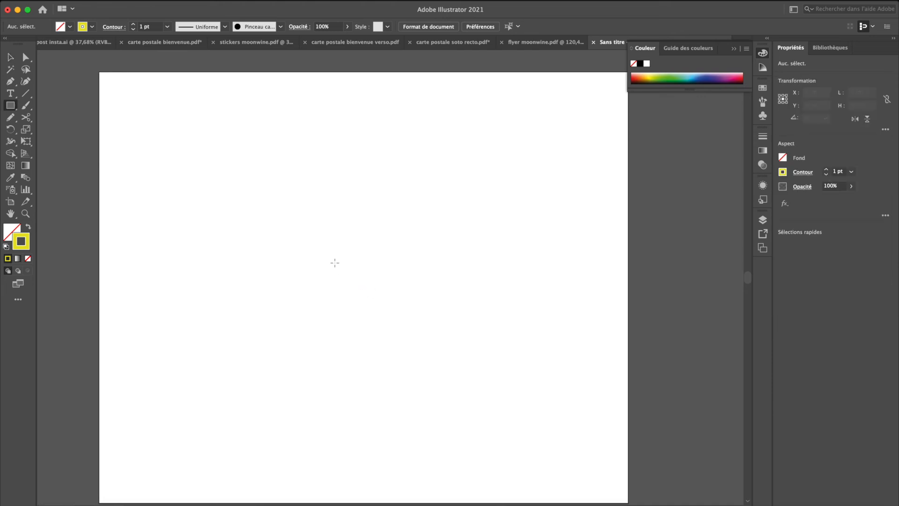
pyautogui.moveTo(305, 218); pyautogui.dragTo(410, 324)
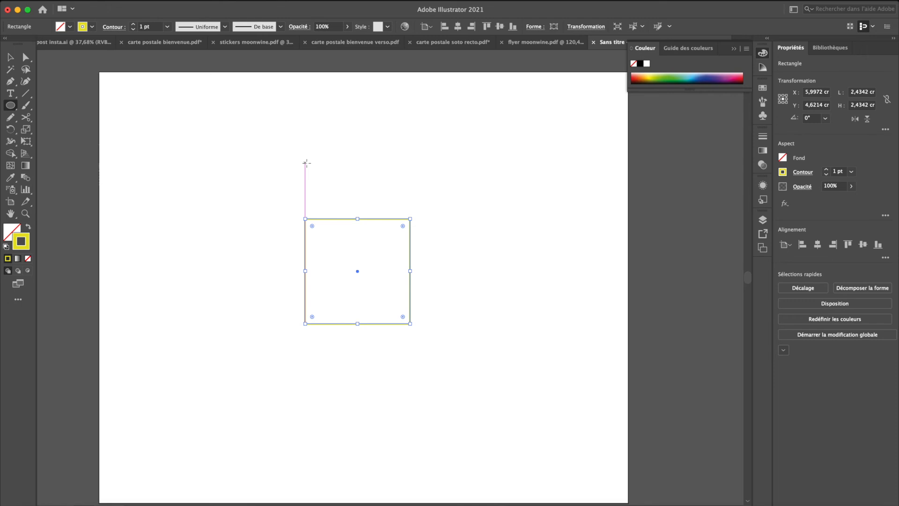
pyautogui.moveTo(306, 175); pyautogui.dragTo(410, 195)
pyautogui.press('shift')
pyautogui.press('v')
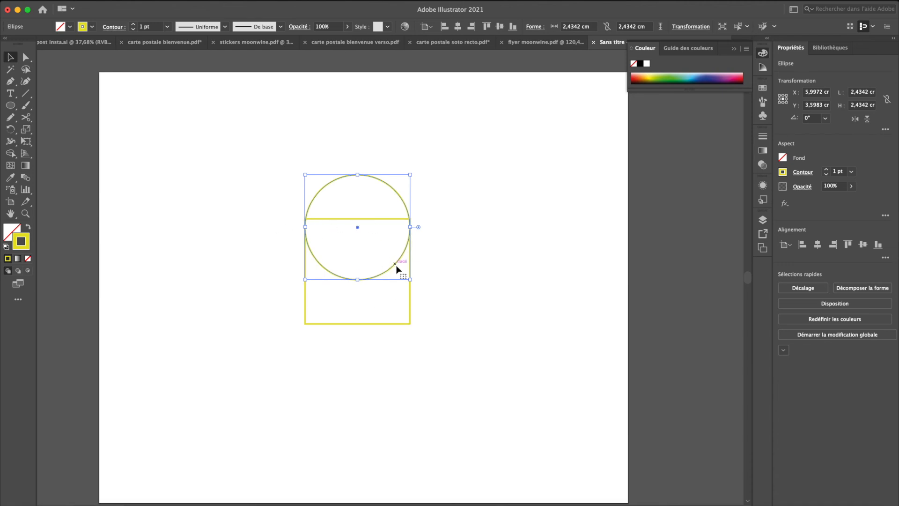
# Step: Centre the circle on the square's top edge and place a copy of it centred on the square's left edge
pyautogui.moveTo(392, 265); pyautogui.dragTo(393, 253)
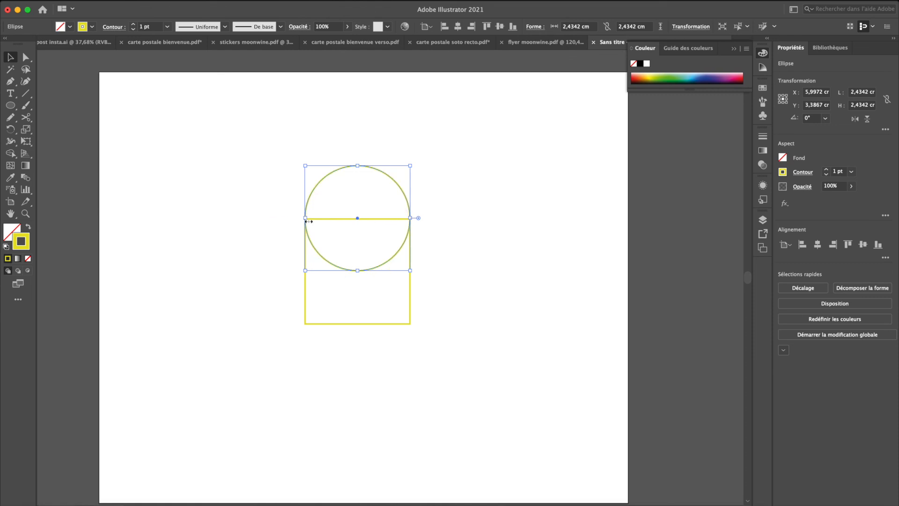
pyautogui.click(274, 233)
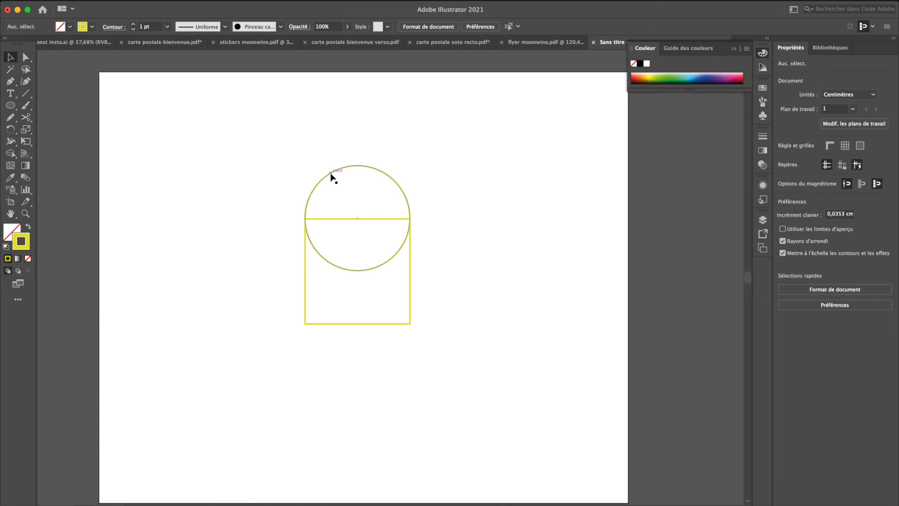
pyautogui.moveTo(330, 173)
pyautogui.mouseDown()
pyautogui.moveTo(302, 138)
pyautogui.moveTo(264, 168)
pyautogui.moveTo(243, 233)
pyautogui.moveTo(279, 229)
pyautogui.mouseUp()
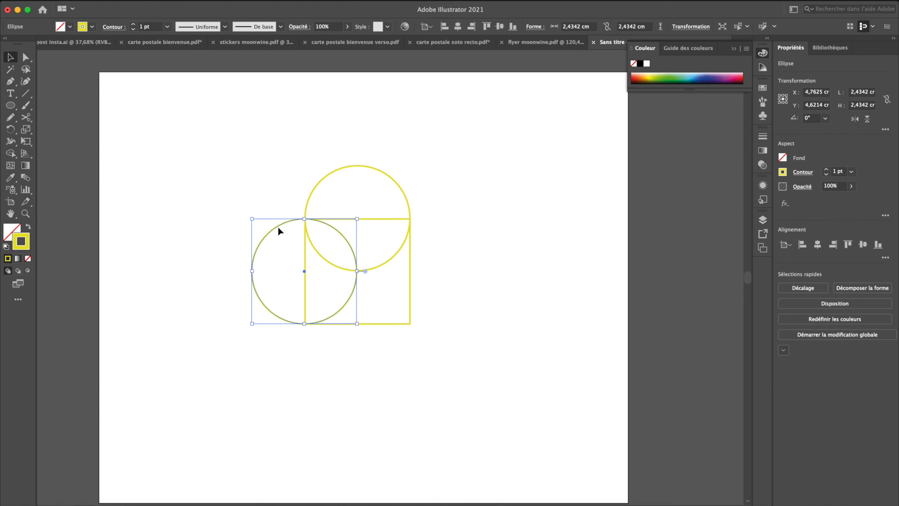
pyautogui.click(234, 297)
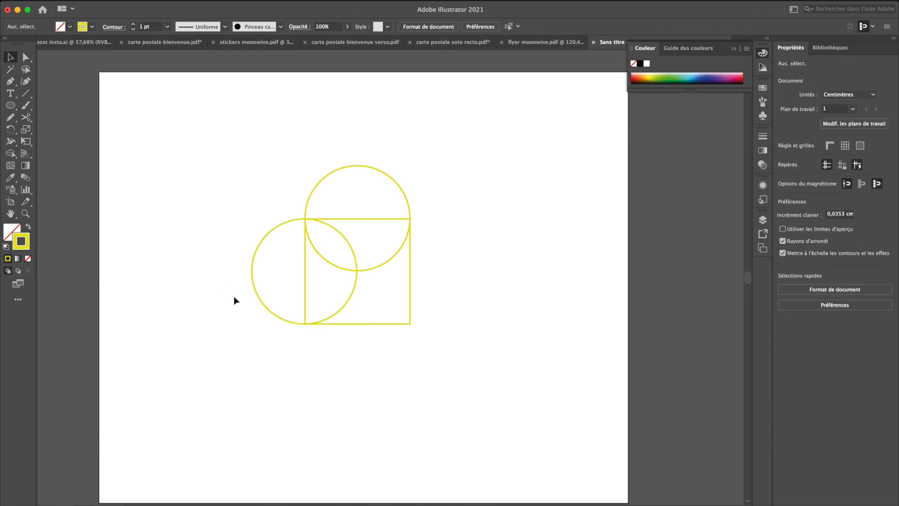
# Step: Rotate the square and both circles together 45° clockwise so the square stands on its corner
pyautogui.moveTo(231, 313); pyautogui.dragTo(448, 194)
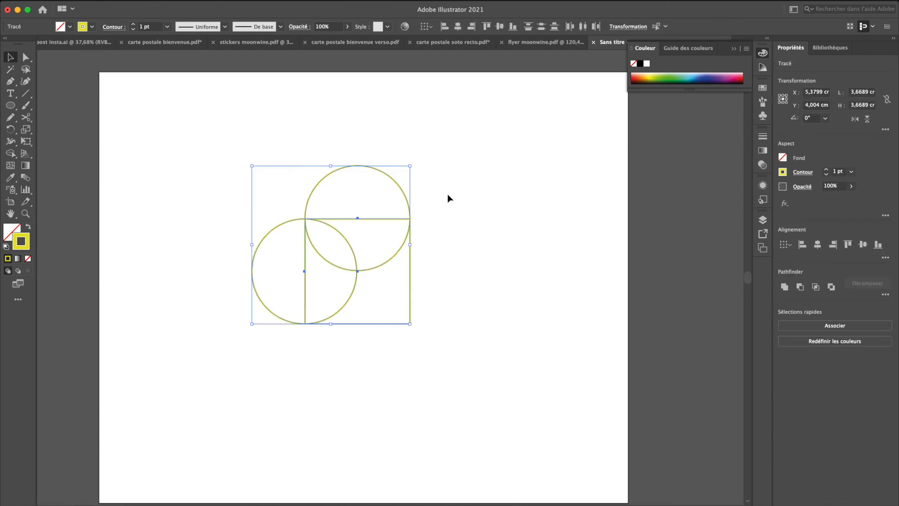
pyautogui.hotkey('shift', 'x')
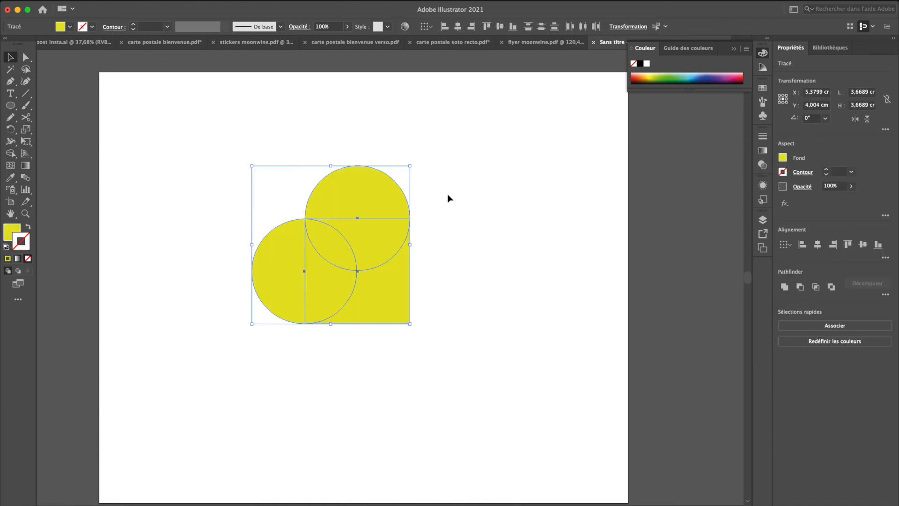
pyautogui.hotkey('shift', 'x')
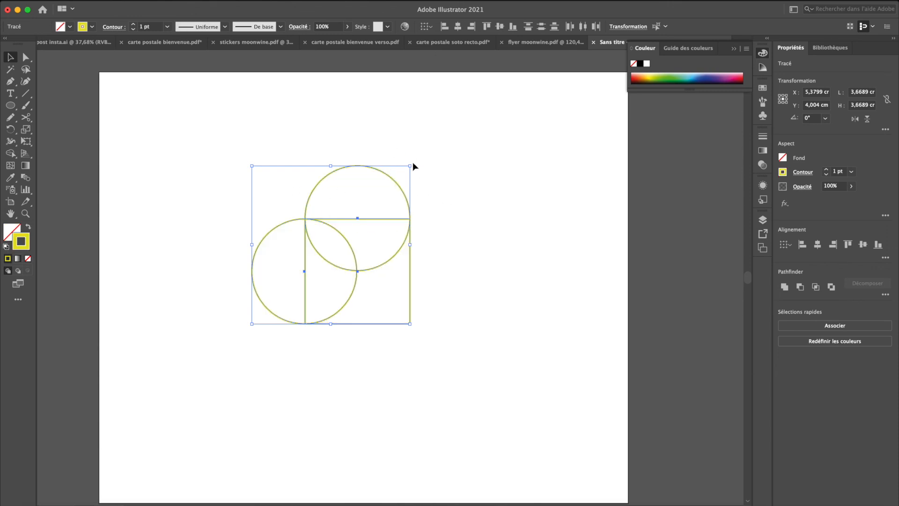
pyautogui.moveTo(412, 162); pyautogui.dragTo(436, 243)
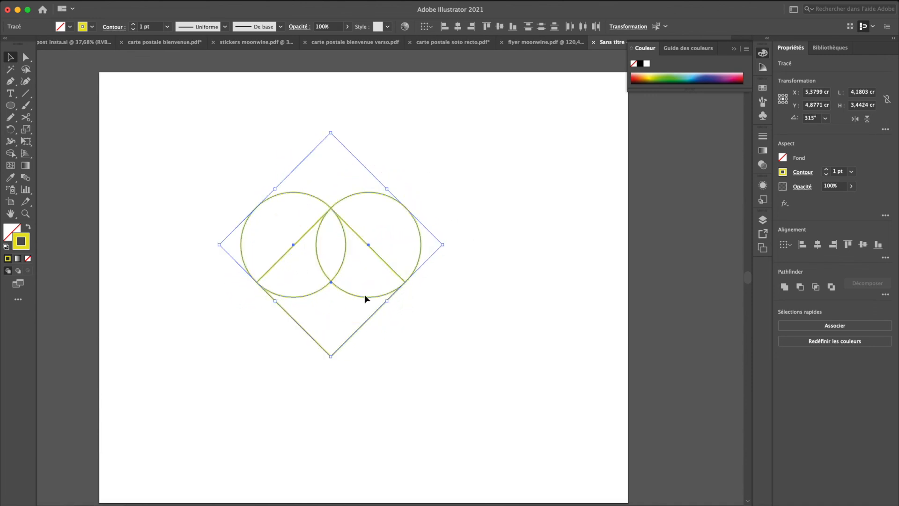
# Step: Unite the rotated square and both circles into one heart outline with Pathfinder
pyautogui.hotkey('shift', 'x')
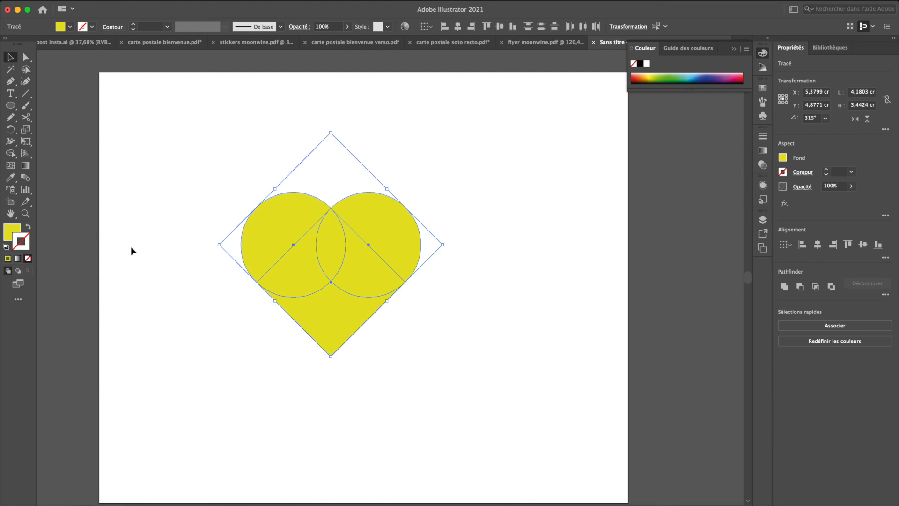
pyautogui.hotkey('shift', 'x')
pyautogui.click(784, 287)
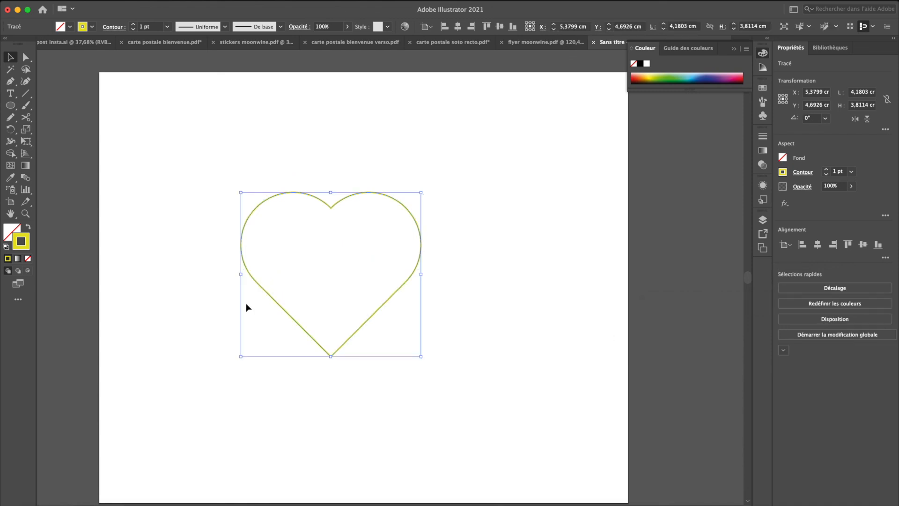
# Step: Preview the heart with a solid yellow fill and restore its yellow outline
pyautogui.hotkey('shift', 'x')
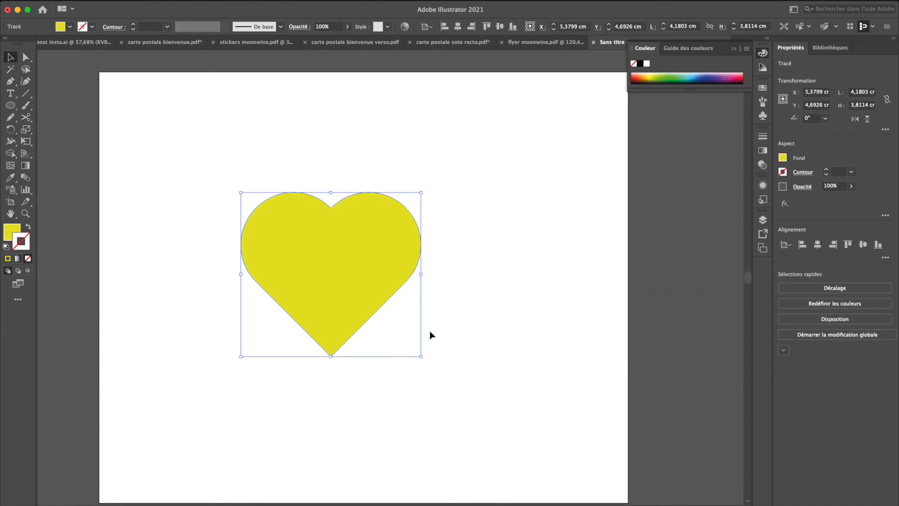
pyautogui.hotkey('shift', 'x')
pyautogui.click(429, 331)
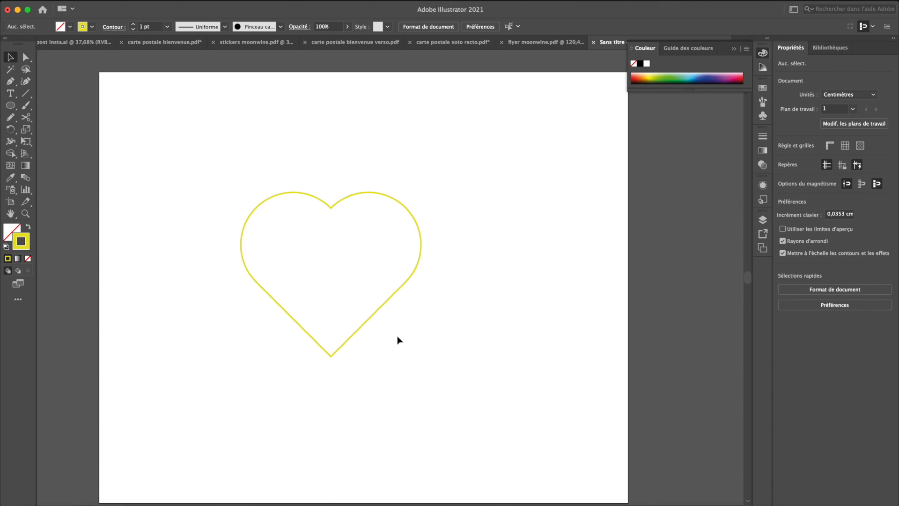
# Step: Try stretching the heart's lower tip downward to a height of about 5.01 cm, and undo the change
pyautogui.click(334, 354)
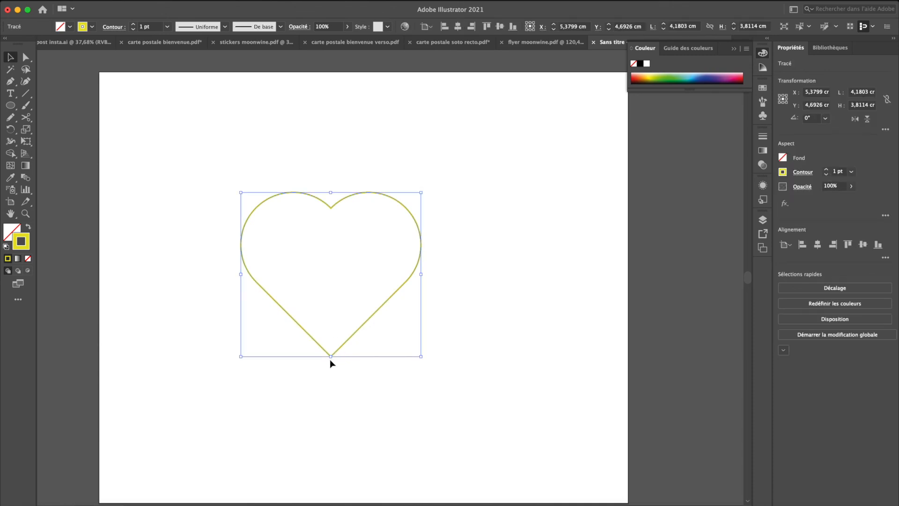
pyautogui.moveTo(330, 356); pyautogui.dragTo(330, 408)
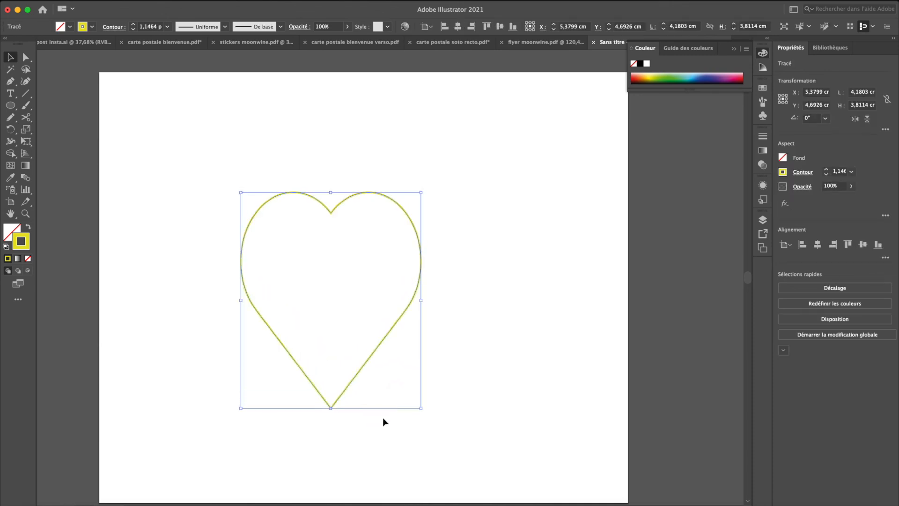
pyautogui.click(481, 372)
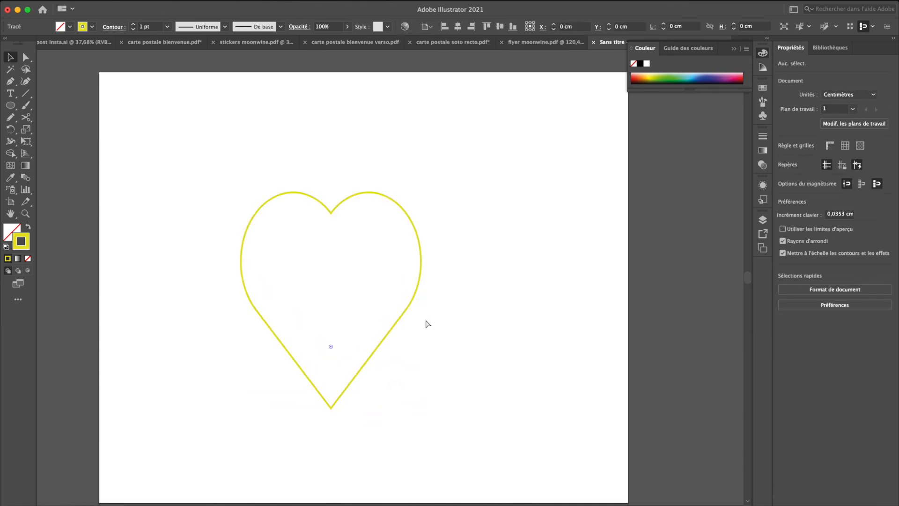
pyautogui.press('cmd+z')
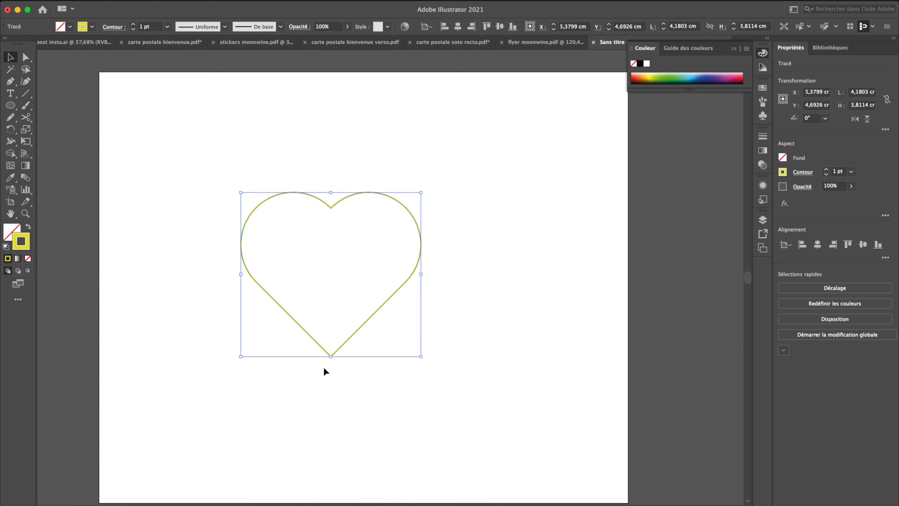